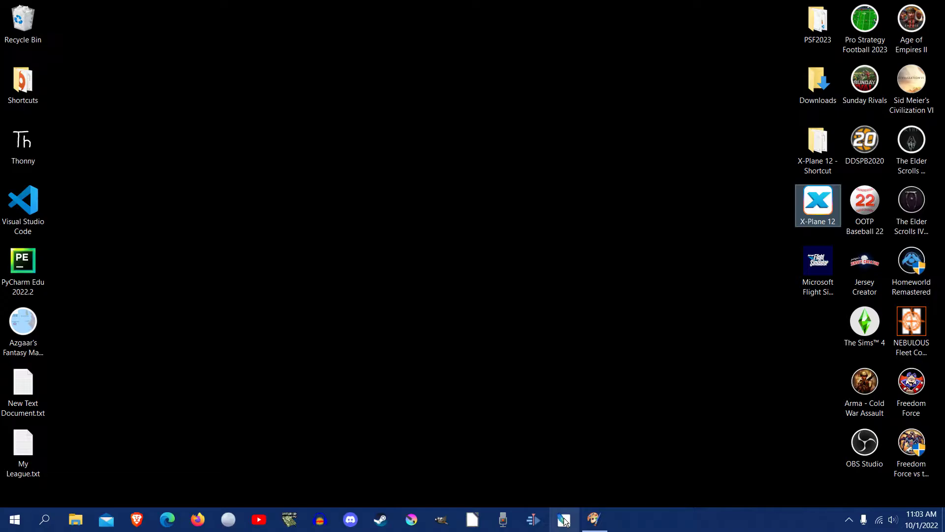
Launch Adobe Photoshop CS2 and decline the product registration
{"action": "mouse_move", "coordinate": [594, 520]}
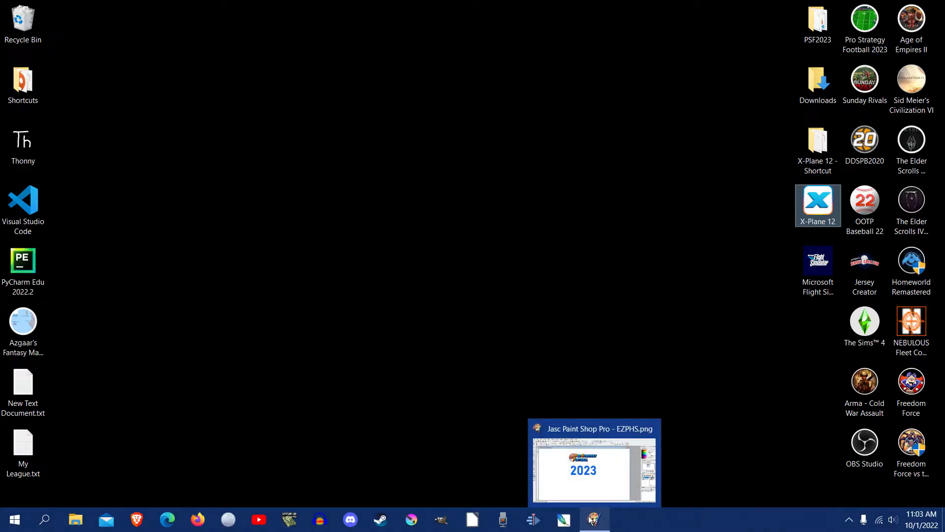
{"action": "left_click", "coordinate": [613, 463]}
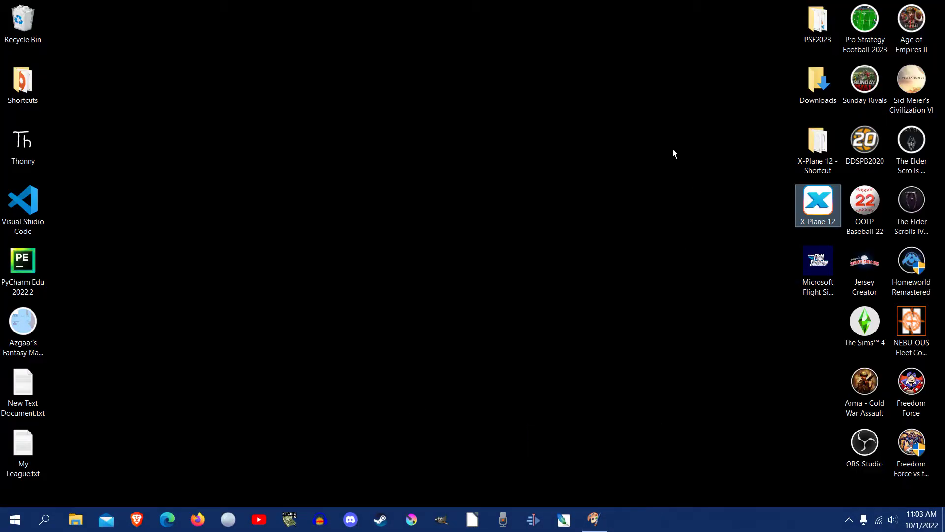
{"action": "left_click", "coordinate": [562, 521]}
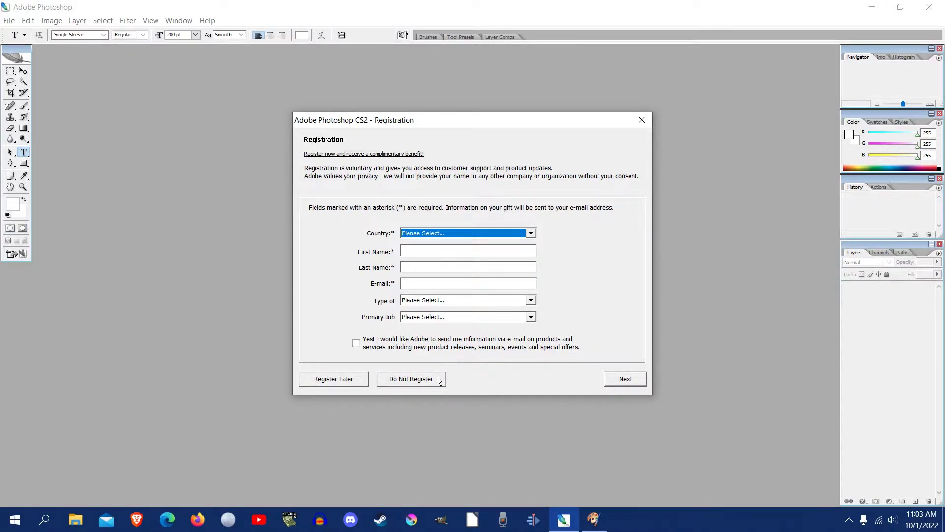
{"action": "left_click", "coordinate": [413, 378]}
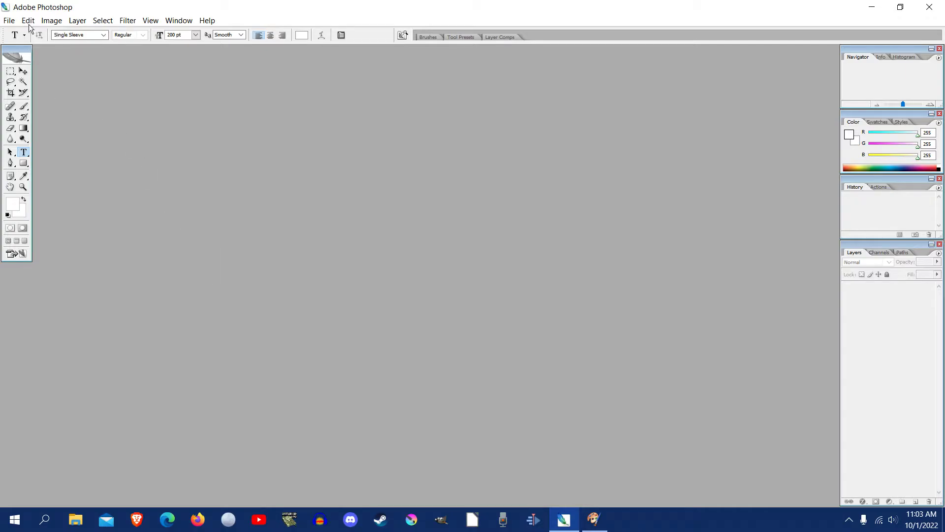
Open showboats_endzone_left.png from the #PSF folder and maximize its image window
{"action": "left_click", "coordinate": [8, 20]}
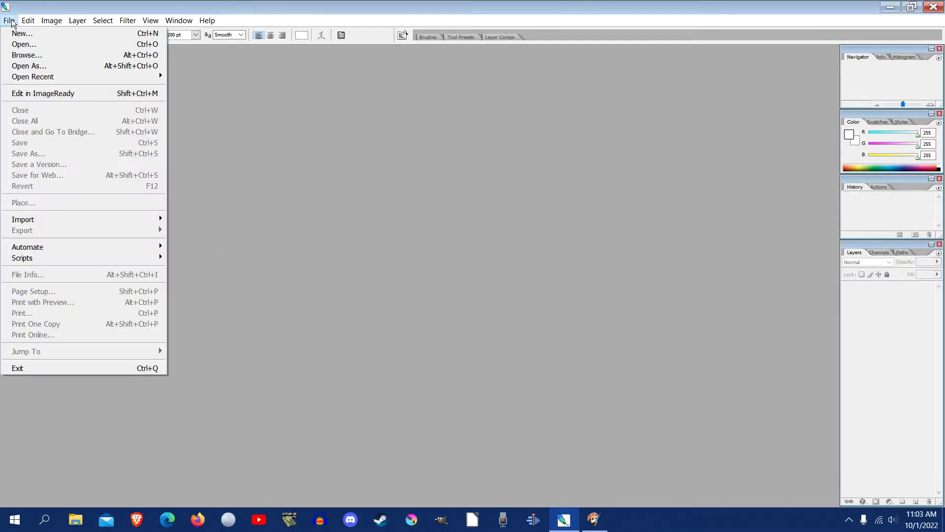
{"action": "left_click", "coordinate": [22, 43]}
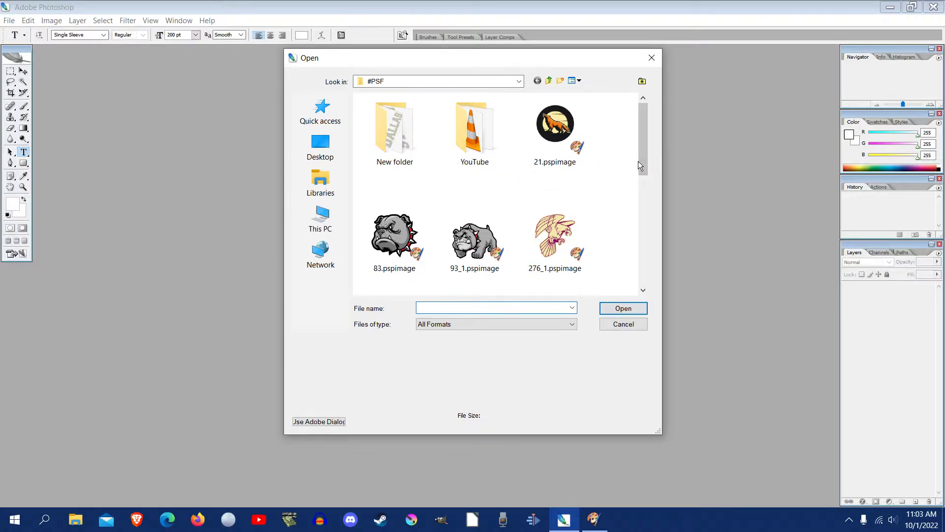
{"action": "left_click_drag", "start_coordinate": [643, 164], "coordinate": [650, 276]}
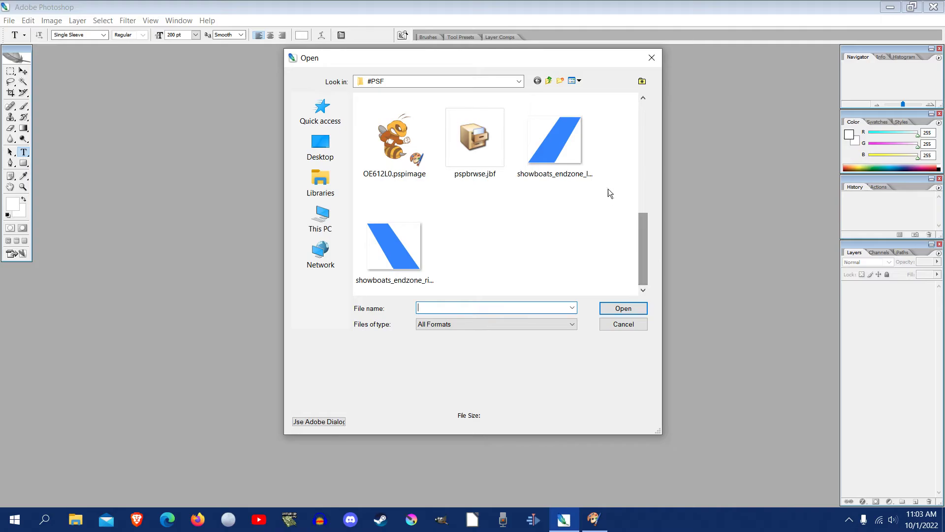
{"action": "left_click", "coordinate": [560, 167]}
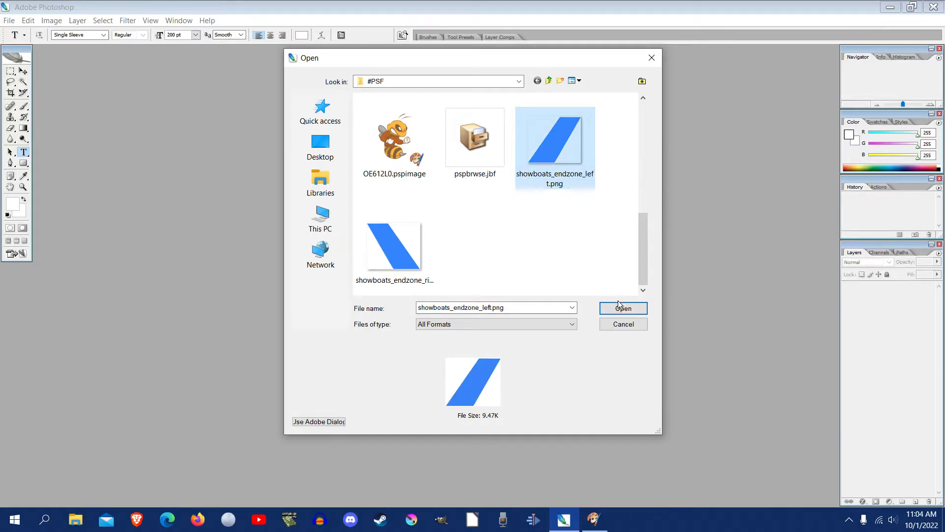
{"action": "left_click", "coordinate": [621, 307]}
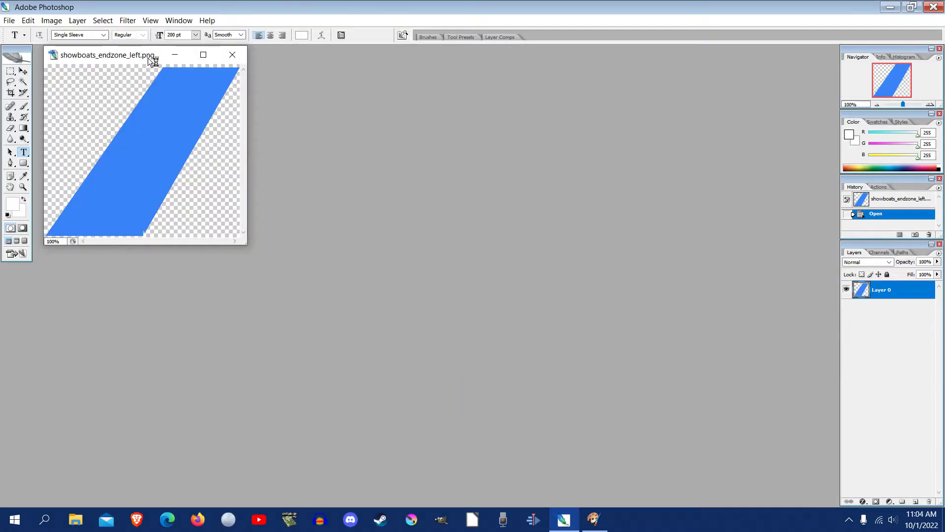
{"action": "left_click_drag", "start_coordinate": [147, 58], "coordinate": [267, 123]}
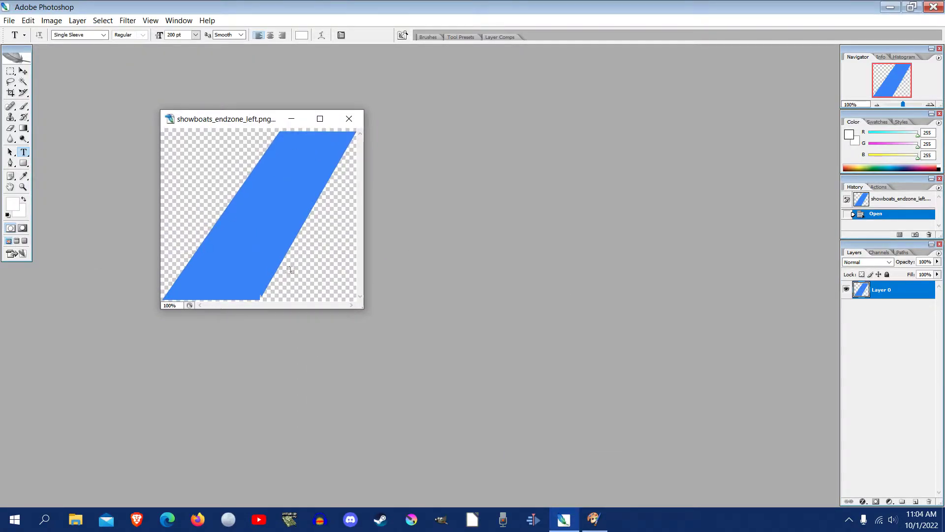
{"action": "left_click", "coordinate": [320, 119]}
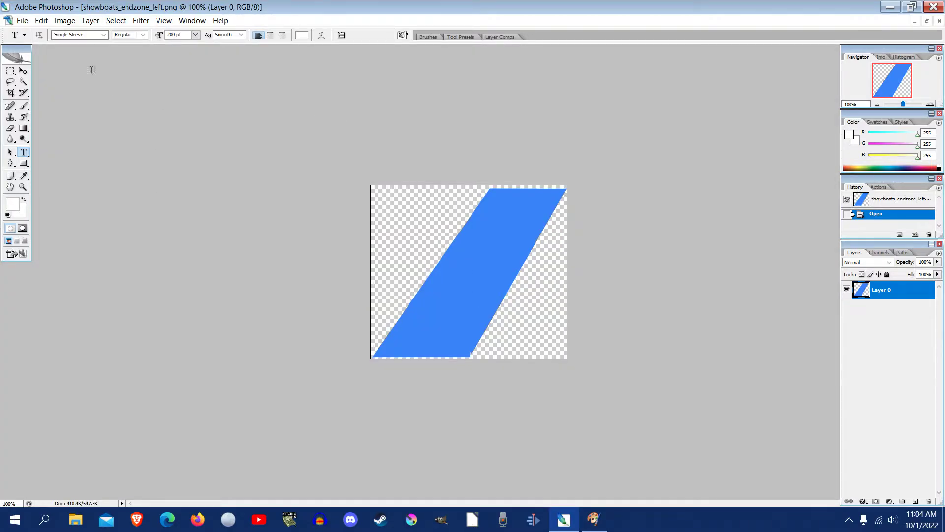
Examine the edges and corners of the blue diagonal stripe up close, then return the image to actual pixel size
{"action": "left_click", "coordinate": [23, 187]}
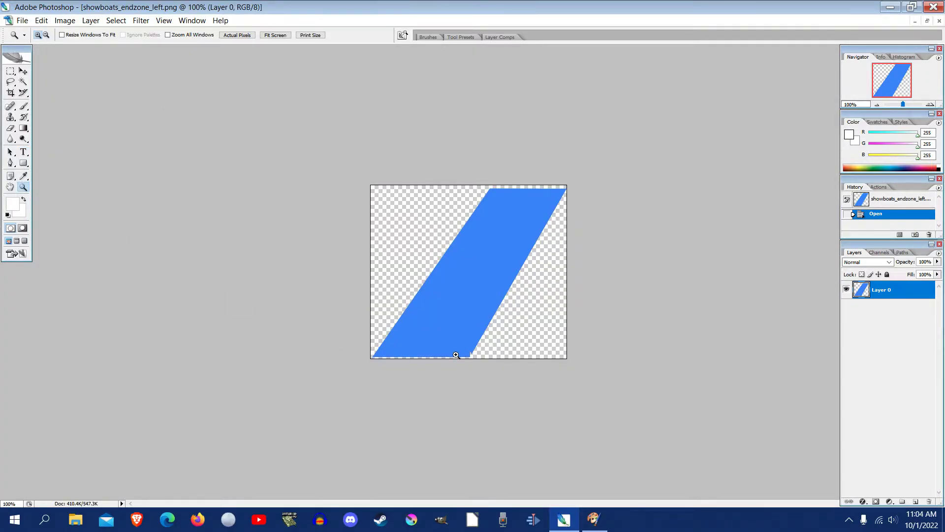
{"action": "left_click_drag", "start_coordinate": [470, 357], "coordinate": [468, 356]}
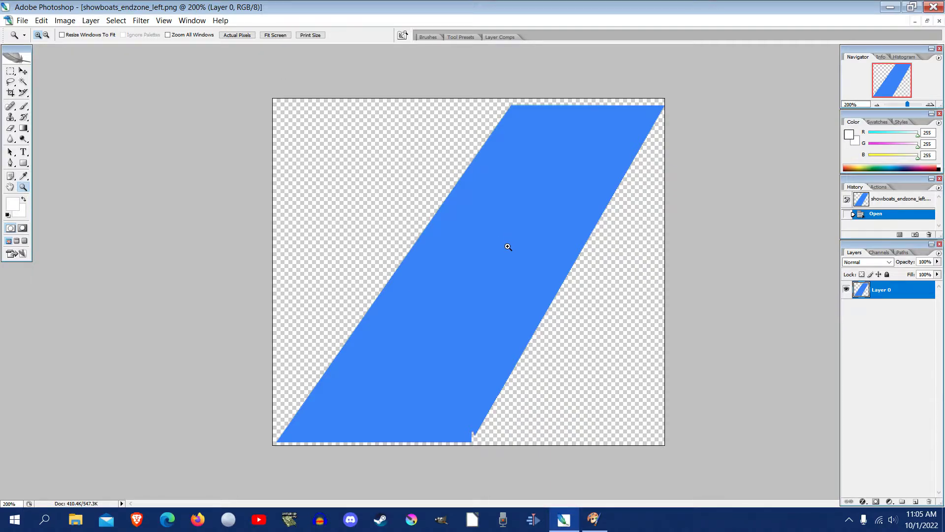
{"action": "left_click", "coordinate": [461, 394]}
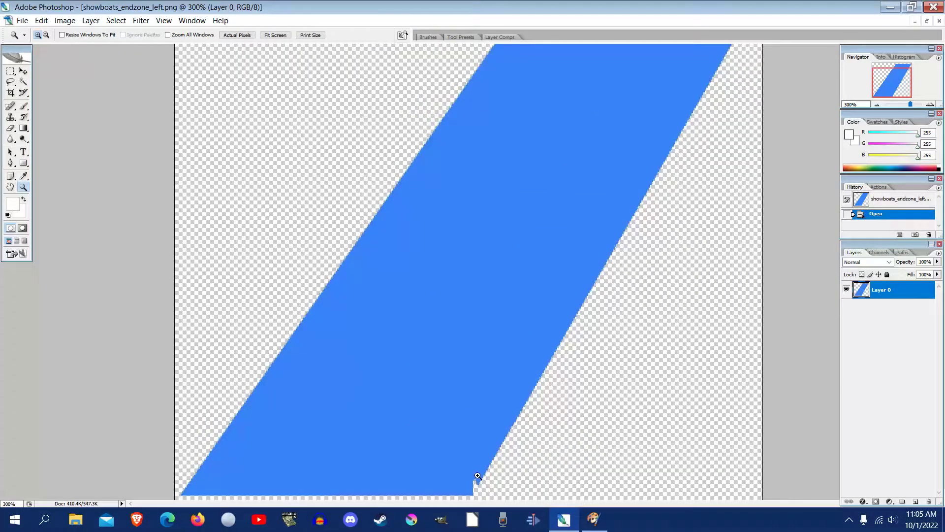
{"action": "left_click", "coordinate": [497, 51]}
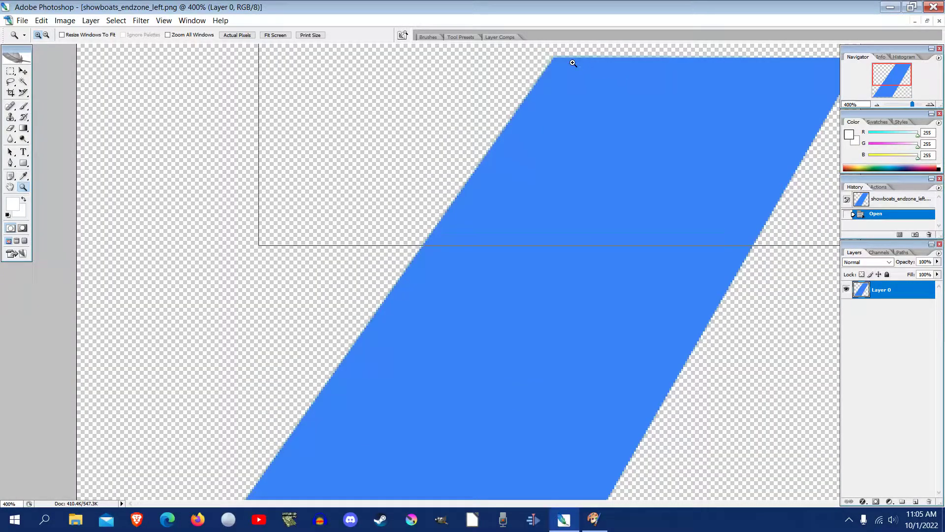
{"action": "left_click", "coordinate": [573, 63]}
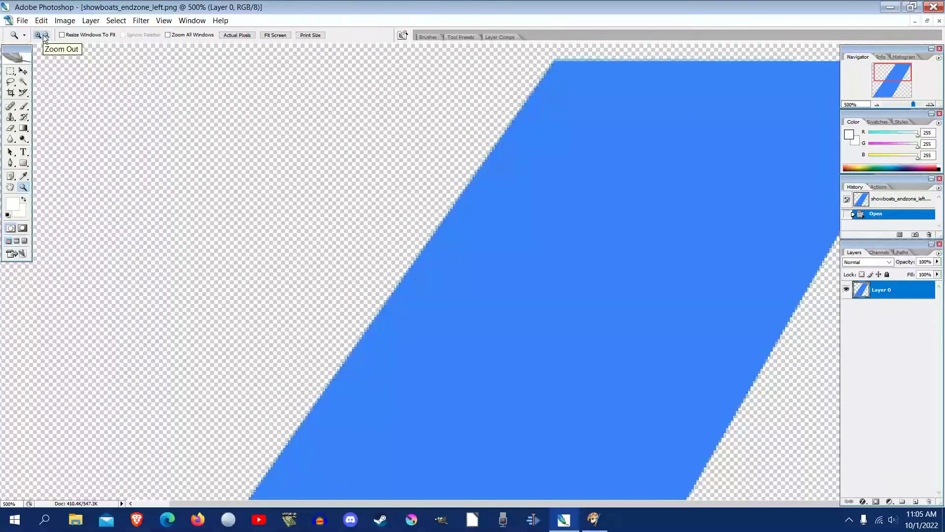
{"action": "left_click", "coordinate": [237, 35]}
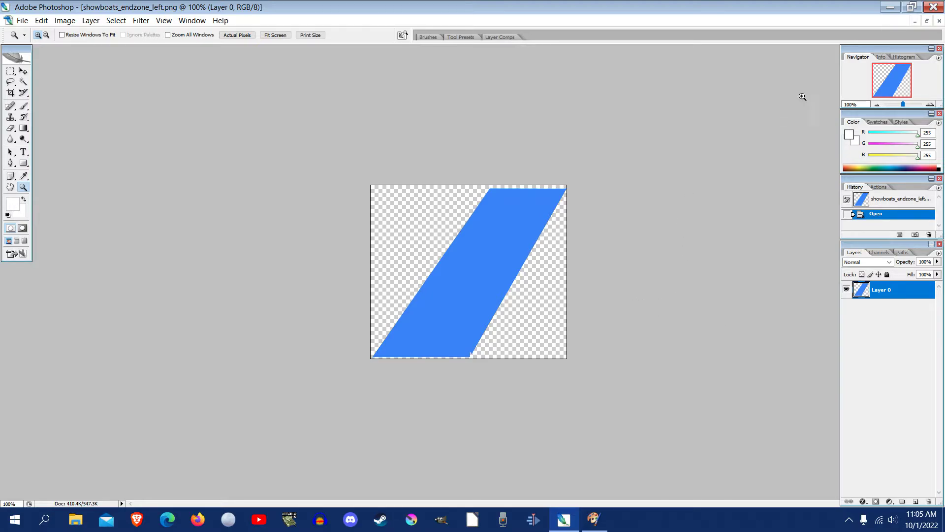
{"action": "left_click", "coordinate": [927, 21]}
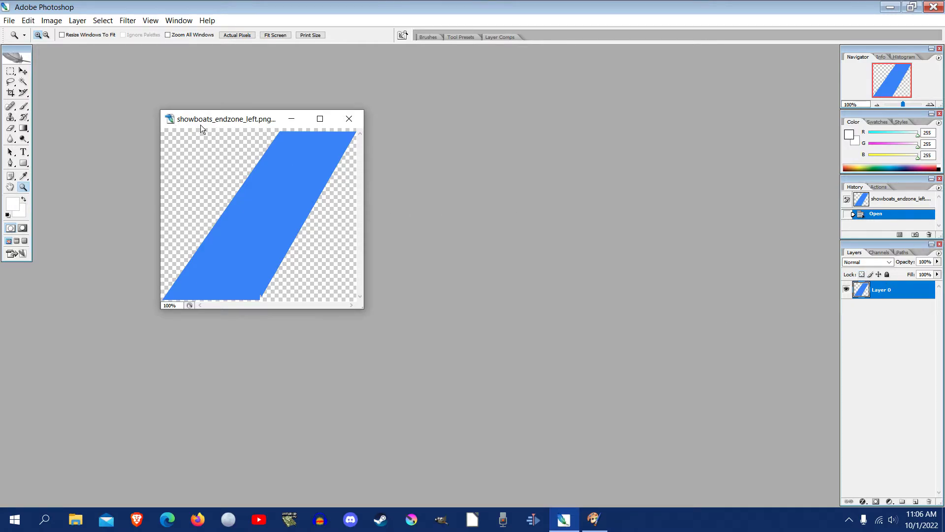
{"action": "left_click", "coordinate": [319, 119]}
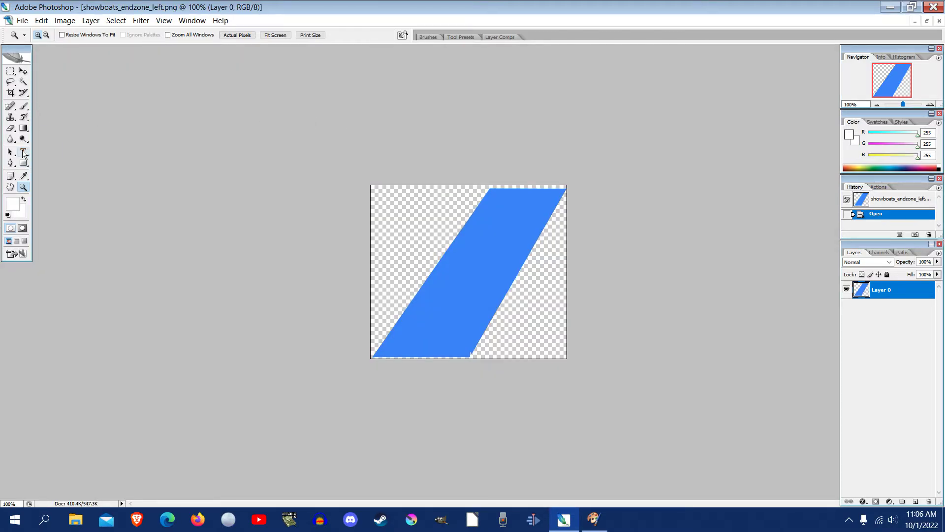
Activate the Type tool, review the available fonts and sizes, and choose Smooth anti-aliasing
{"action": "left_click", "coordinate": [23, 153]}
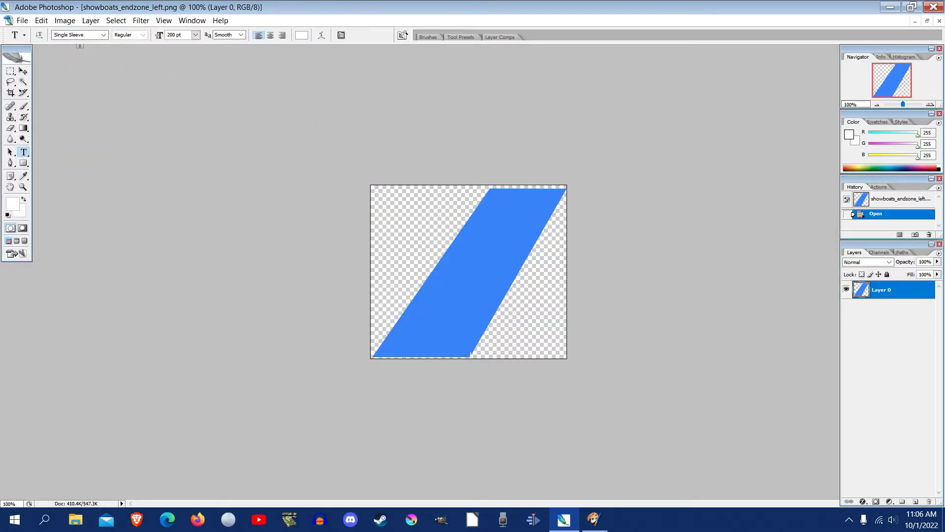
{"action": "left_click", "coordinate": [104, 35]}
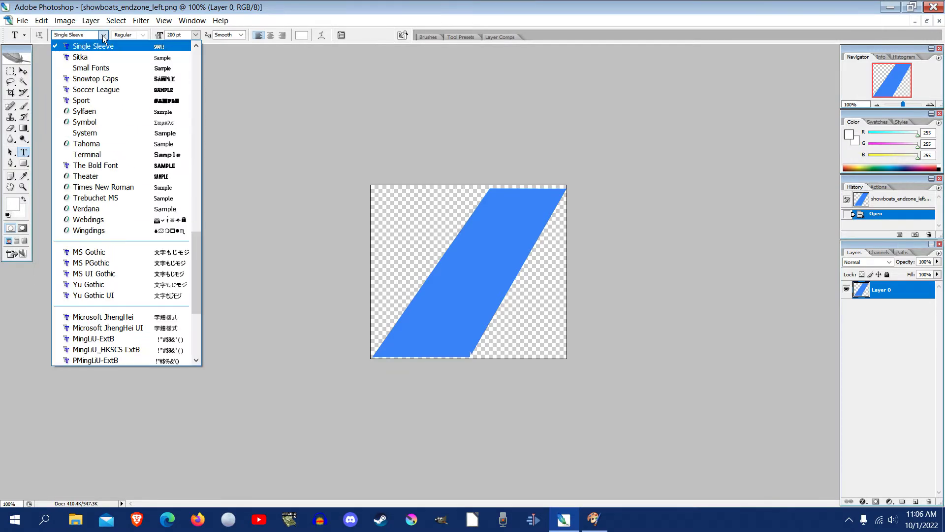
{"action": "left_click", "coordinate": [103, 35]}
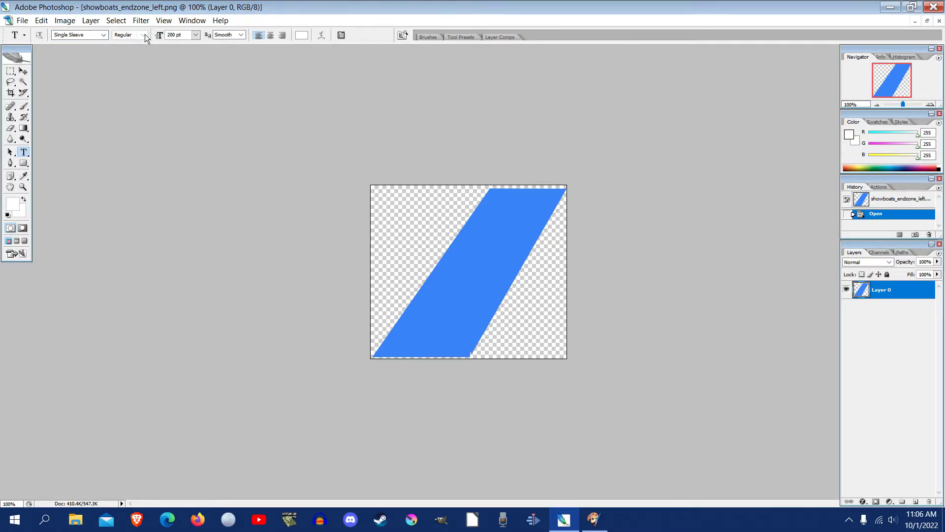
{"action": "left_click", "coordinate": [196, 35]}
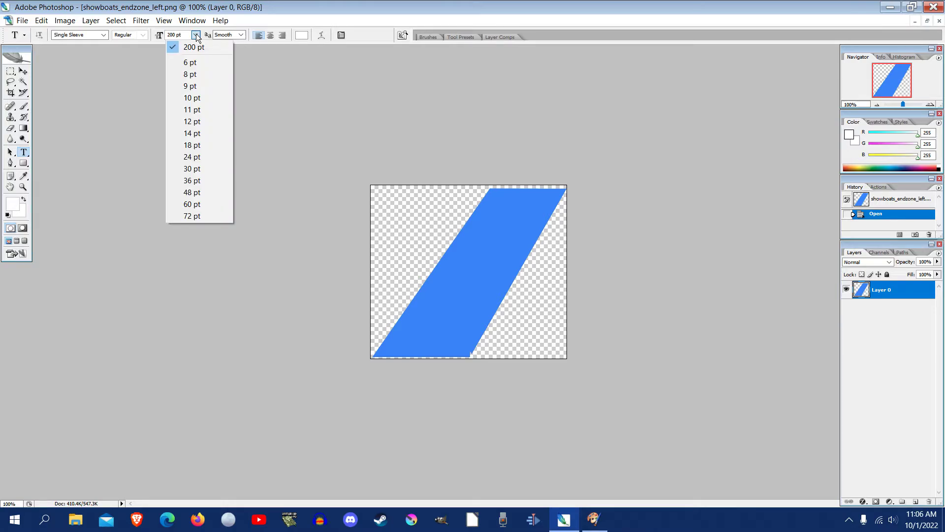
{"action": "left_click", "coordinate": [196, 35]}
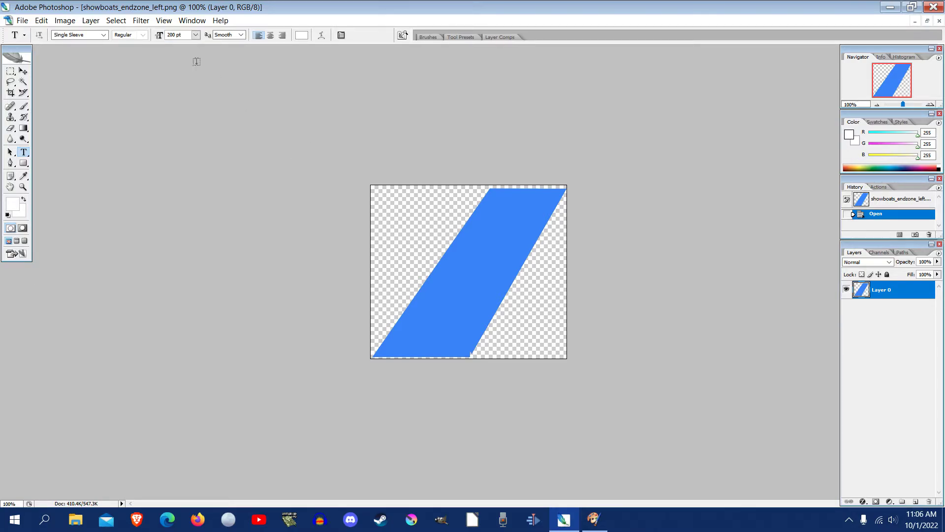
{"action": "left_click", "coordinate": [196, 35]}
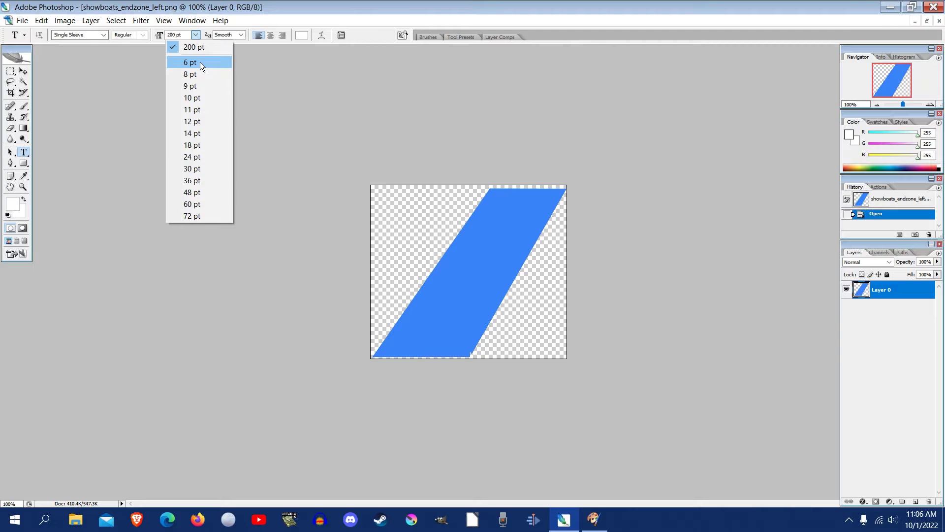
{"action": "left_click", "coordinate": [196, 35]}
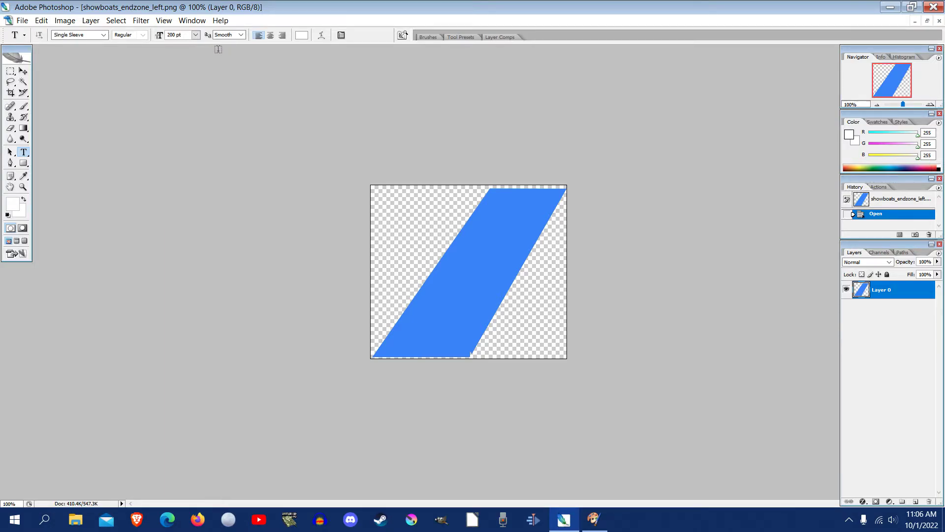
{"action": "left_click", "coordinate": [241, 35]}
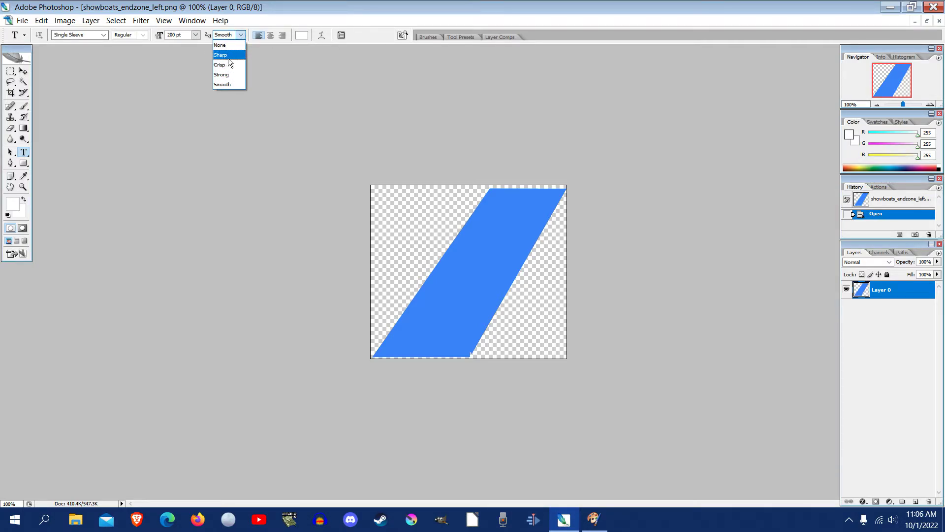
{"action": "left_click", "coordinate": [230, 84]}
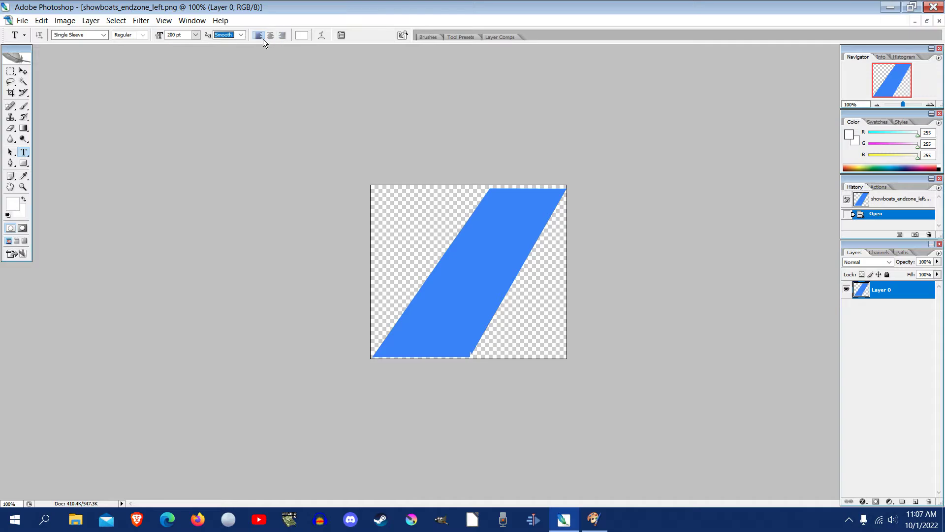
Set the text color to a dark violet-blue, RGB 53, 30, 196
{"action": "left_click", "coordinate": [300, 36]}
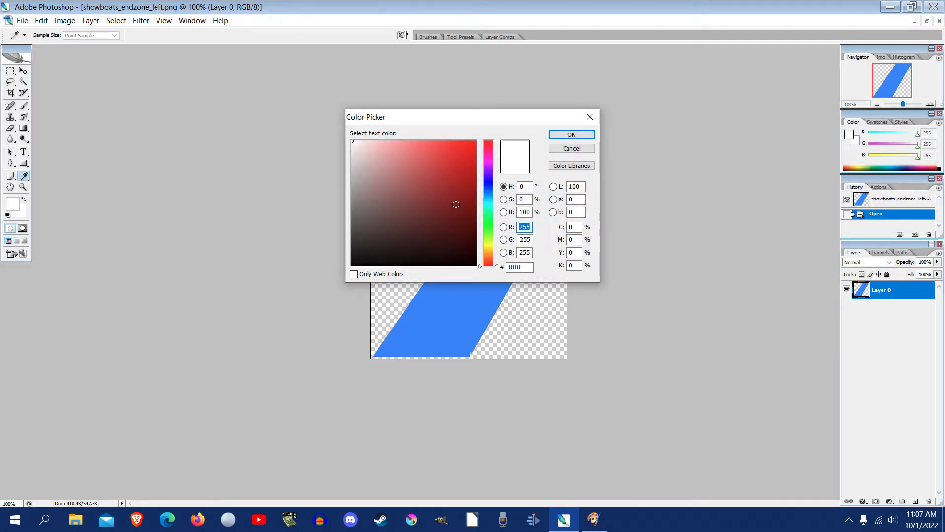
{"action": "left_click", "coordinate": [489, 179]}
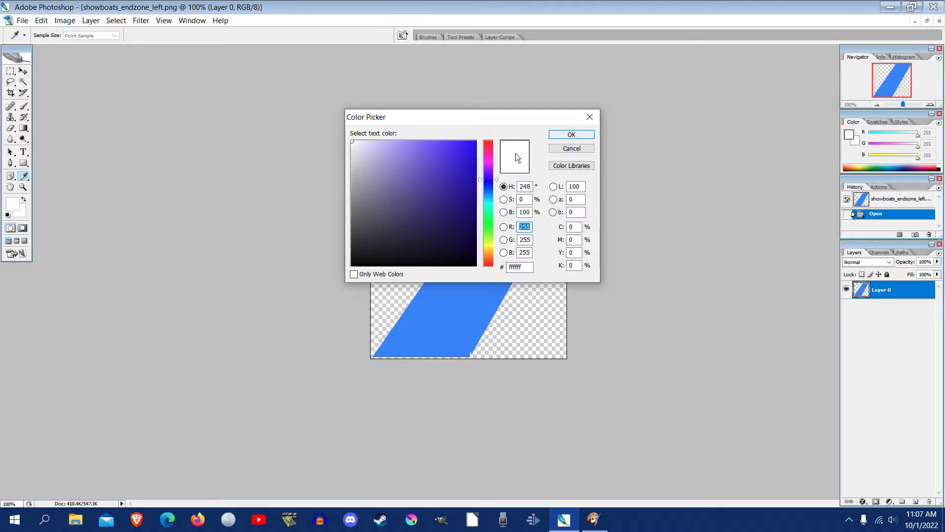
{"action": "left_click", "coordinate": [448, 174]}
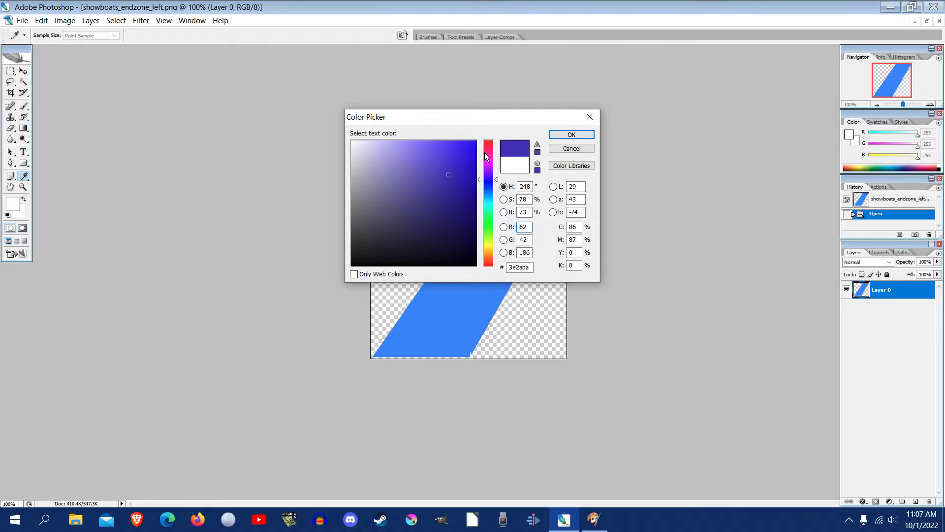
{"action": "left_click", "coordinate": [454, 175]}
{"action": "mouse_move", "coordinate": [454, 174]}
{"action": "left_mouse_down"}
{"action": "mouse_move", "coordinate": [462, 186]}
{"action": "mouse_move", "coordinate": [444, 160]}
{"action": "mouse_move", "coordinate": [462, 163]}
{"action": "mouse_move", "coordinate": [383, 189]}
{"action": "mouse_move", "coordinate": [439, 177]}
{"action": "mouse_move", "coordinate": [447, 161]}
{"action": "mouse_move", "coordinate": [457, 170]}
{"action": "left_mouse_up"}
{"action": "left_click", "coordinate": [556, 135]}
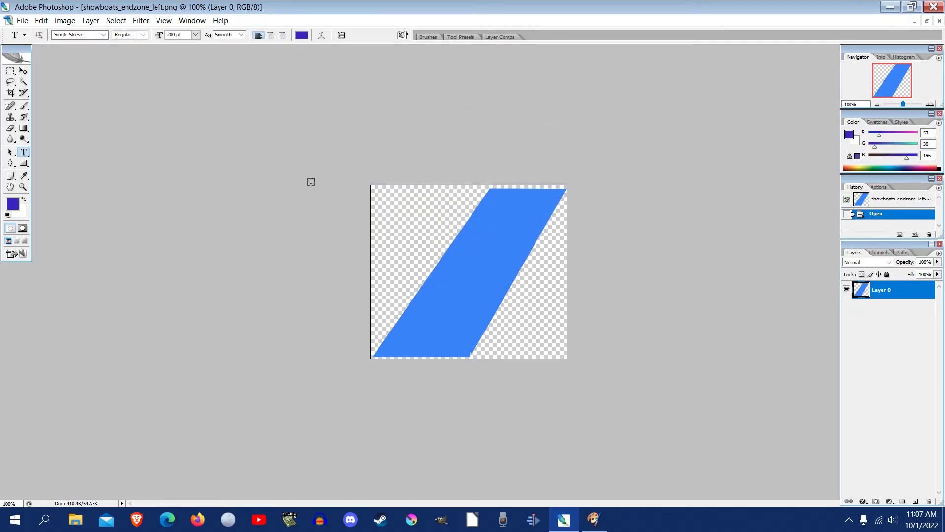
Add the text "DALLAS" in 200 pt Single Sleeve, starting at the canvas's left edge and running across the blue stripe
{"action": "left_click", "coordinate": [374, 280]}
{"action": "type", "text": "D"}
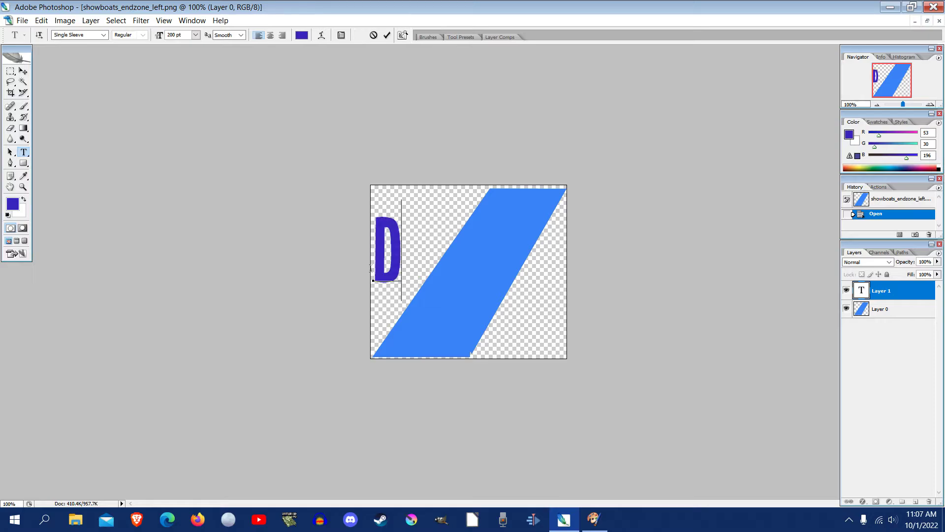
{"action": "type", "text": "ALLAS"}
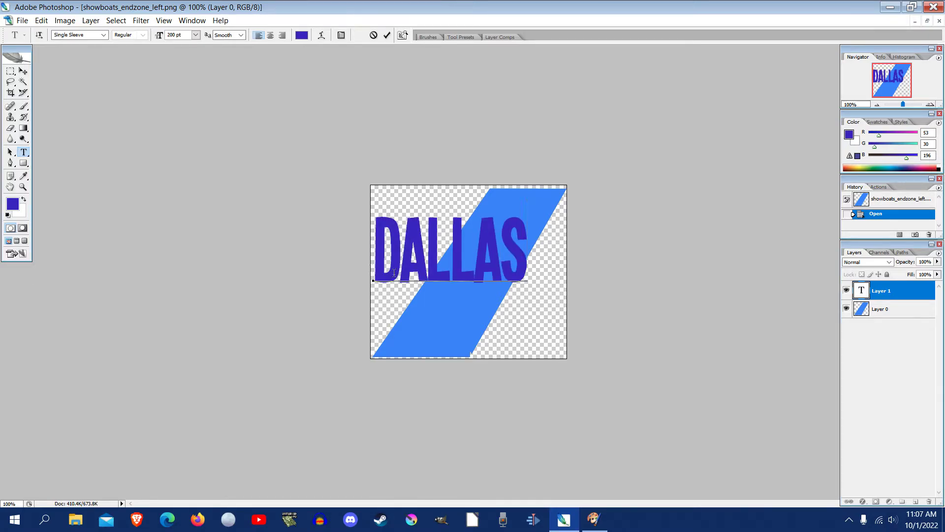
Select the whole DALLAS text, try it at 9 pt, and return its size to 200 pt
{"action": "left_click_drag", "start_coordinate": [527, 253], "coordinate": [386, 256]}
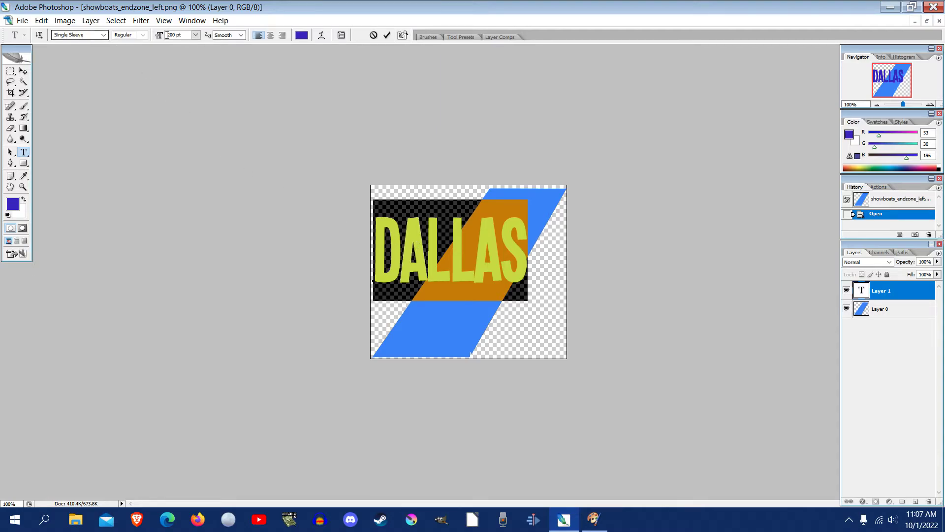
{"action": "left_click", "coordinate": [197, 36]}
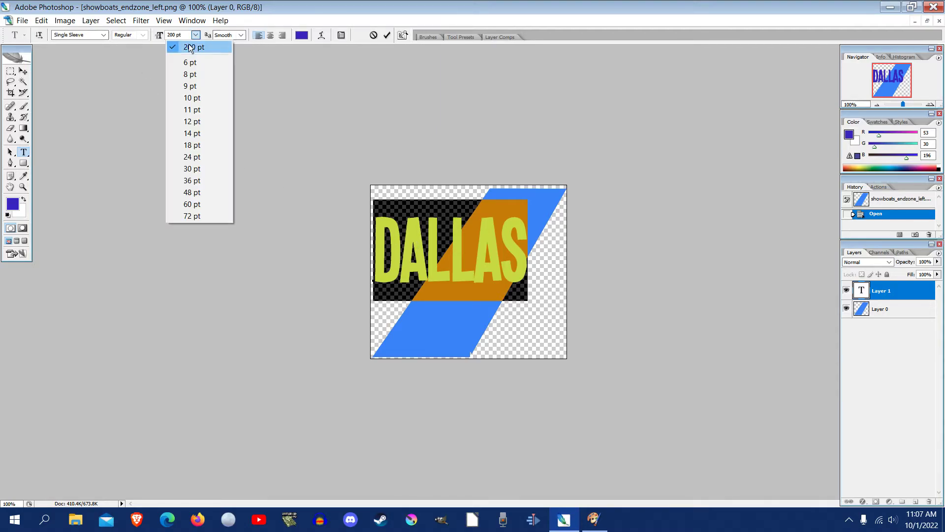
{"action": "left_click", "coordinate": [185, 87]}
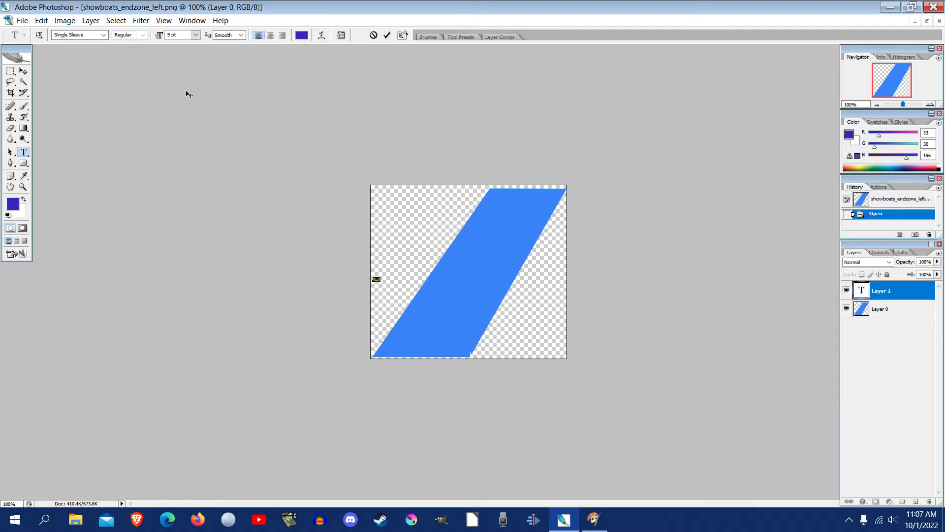
{"action": "left_click", "coordinate": [195, 35]}
{"action": "left_click", "coordinate": [197, 45]}
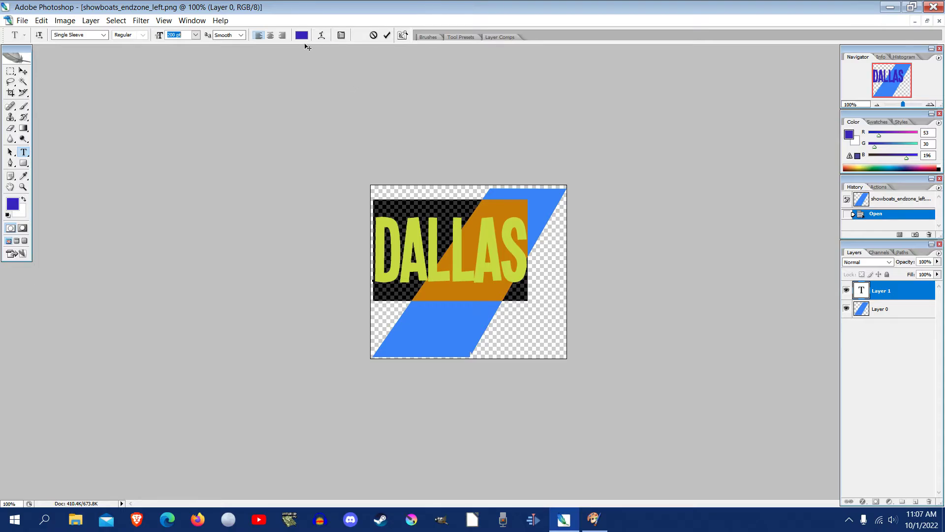
Change the selected DALLAS text to a magenta-pink color and commit the text
{"action": "left_click", "coordinate": [301, 35]}
{"action": "left_click", "coordinate": [488, 152]}
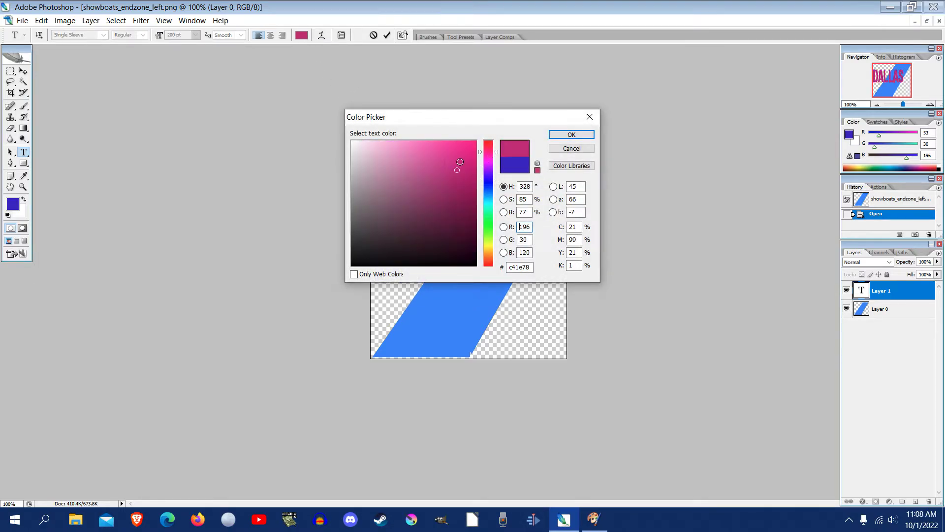
{"action": "mouse_move", "coordinate": [459, 172]}
{"action": "left_mouse_down"}
{"action": "mouse_move", "coordinate": [460, 192]}
{"action": "mouse_move", "coordinate": [451, 166]}
{"action": "left_mouse_up"}
{"action": "left_click", "coordinate": [550, 136]}
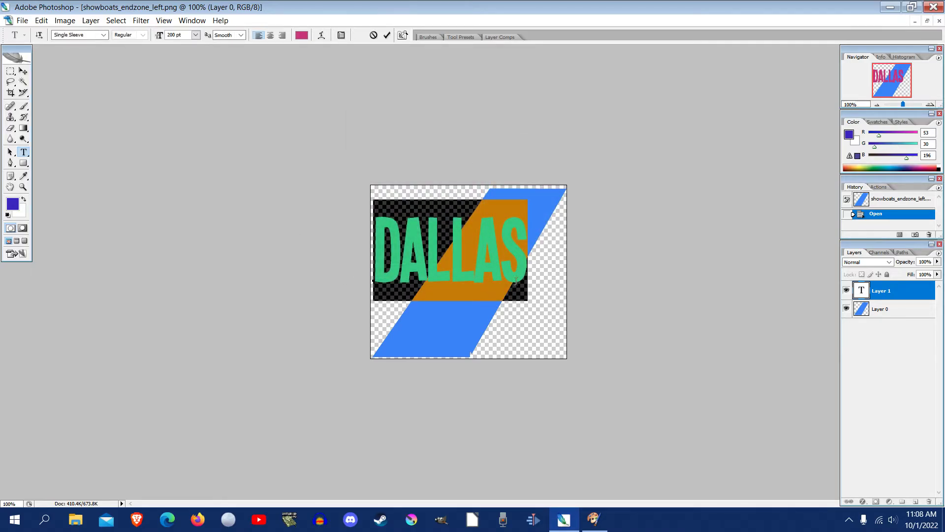
{"action": "left_click", "coordinate": [516, 281]}
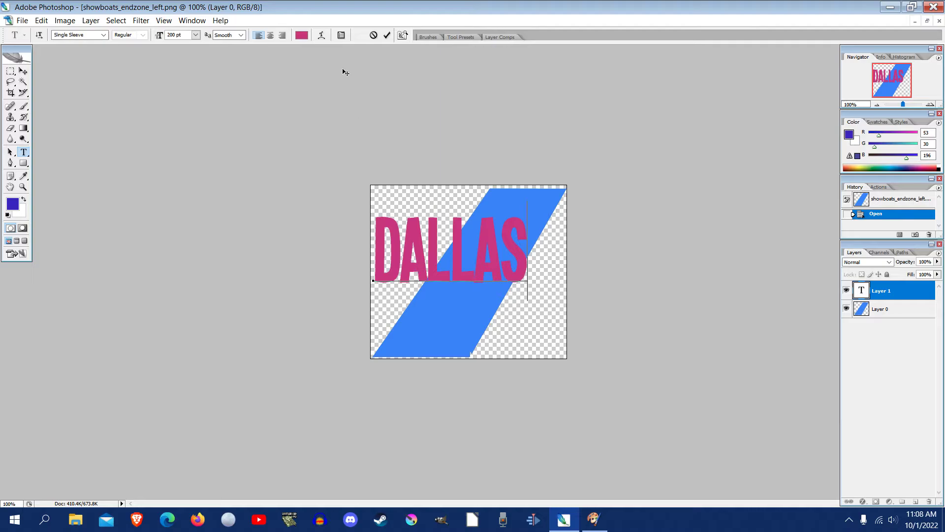
{"action": "left_click", "coordinate": [387, 35]}
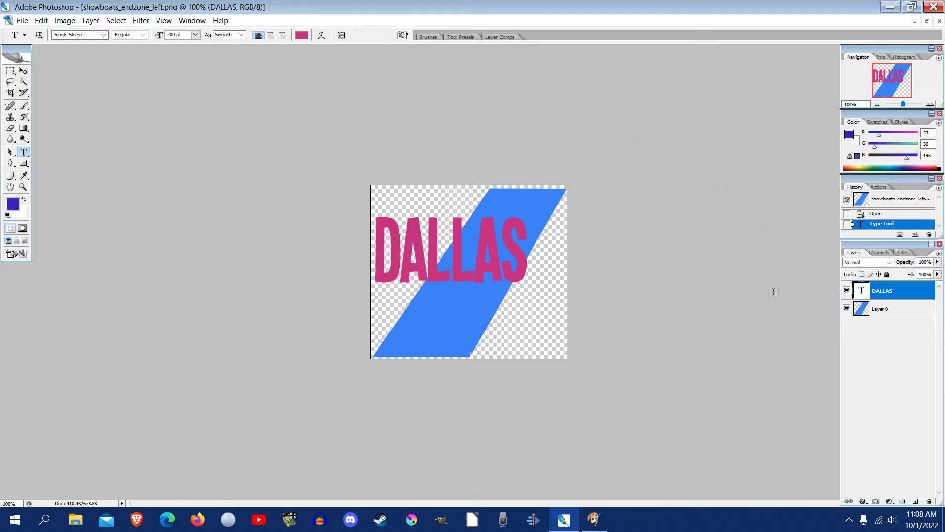
Rasterize the DALLAS text layer and distort it onto the four corners of the blue stripe, with the word reading upward
{"action": "right_click", "coordinate": [886, 293]}
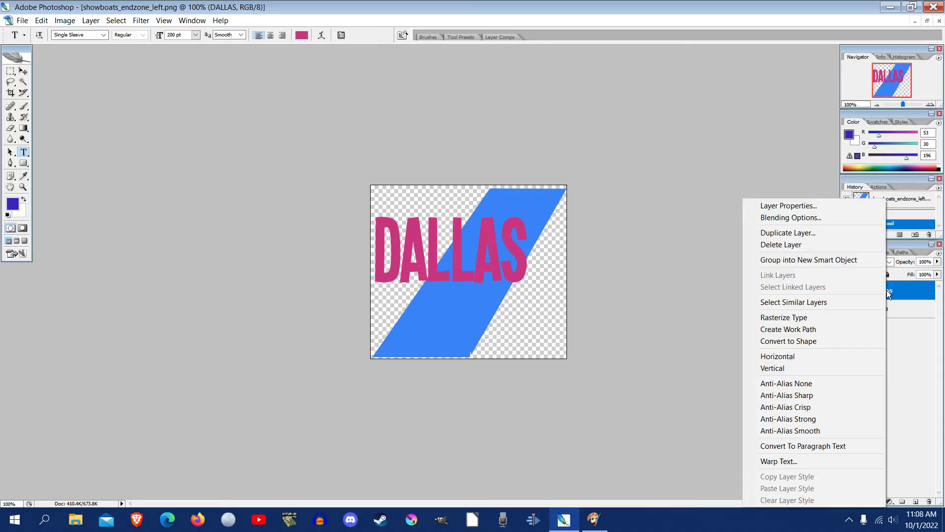
{"action": "left_click", "coordinate": [780, 318]}
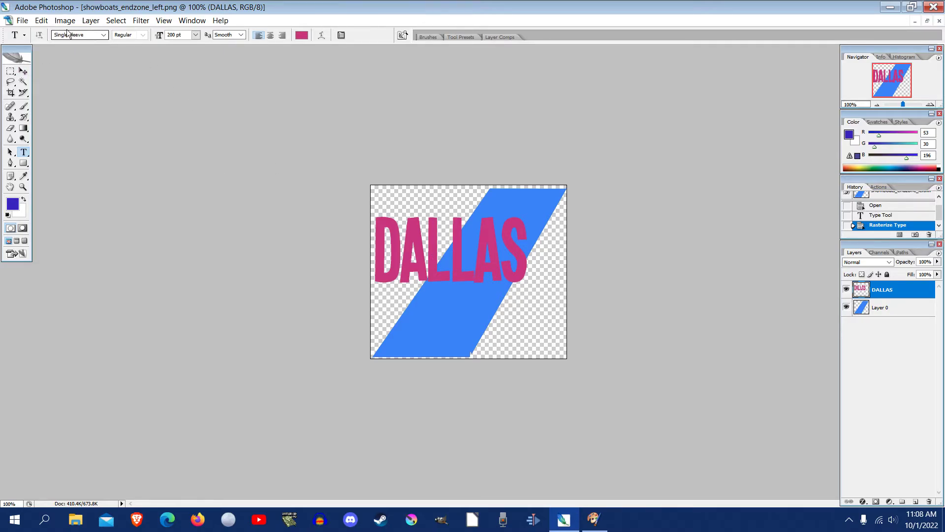
{"action": "left_click", "coordinate": [45, 23]}
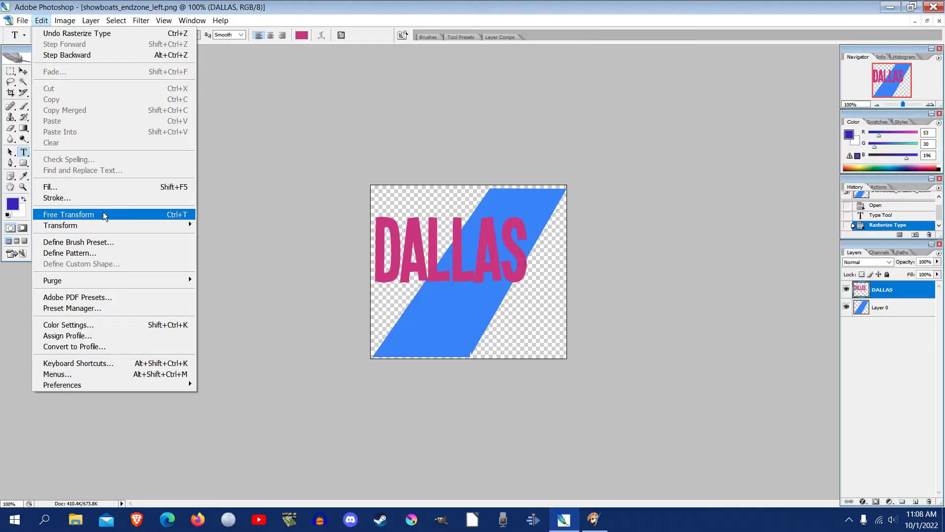
{"action": "left_click", "coordinate": [188, 215]}
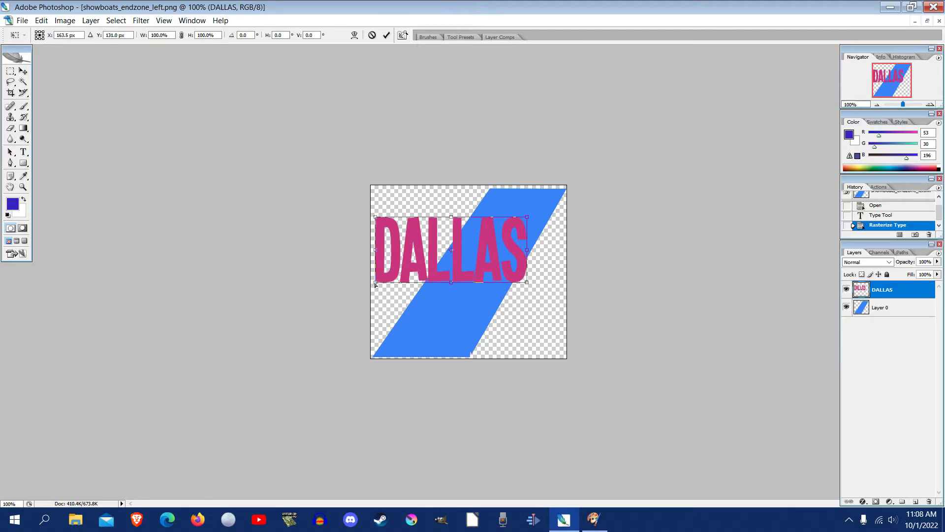
{"action": "left_click_drag", "start_coordinate": [375, 285], "coordinate": [427, 278]}
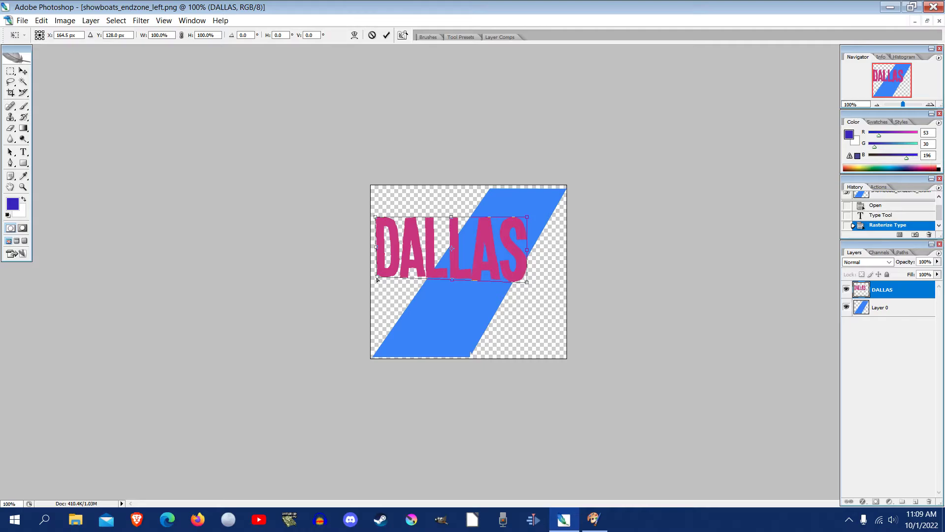
{"action": "left_click_drag", "start_coordinate": [377, 279], "coordinate": [468, 357]}
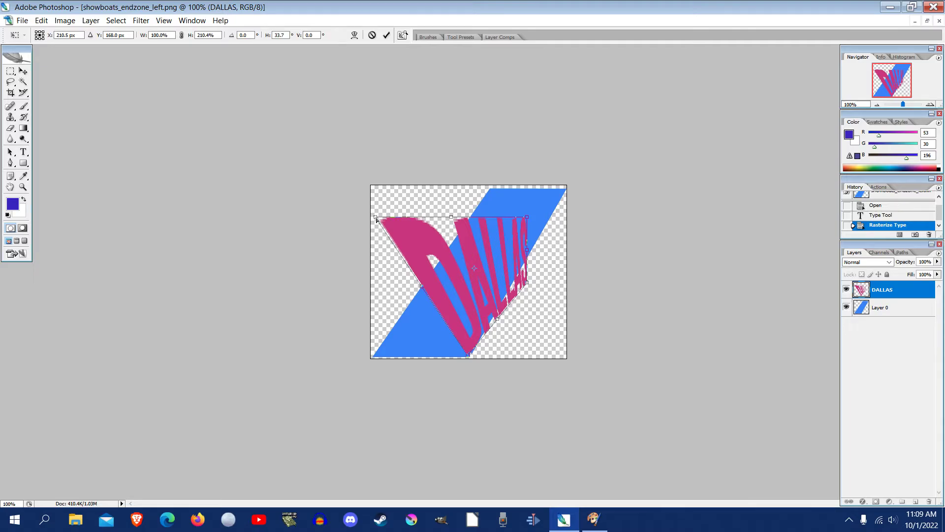
{"action": "left_click_drag", "start_coordinate": [376, 219], "coordinate": [377, 358]}
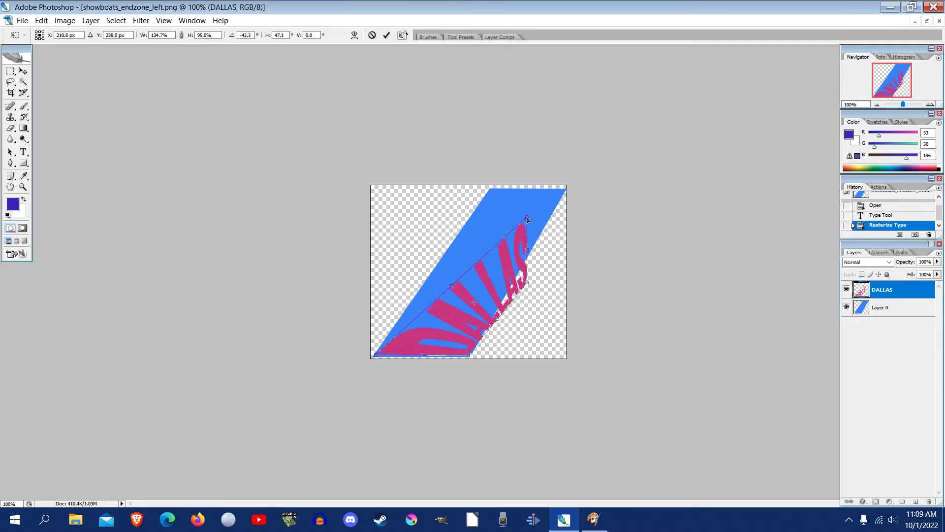
{"action": "left_click_drag", "start_coordinate": [527, 219], "coordinate": [494, 193]}
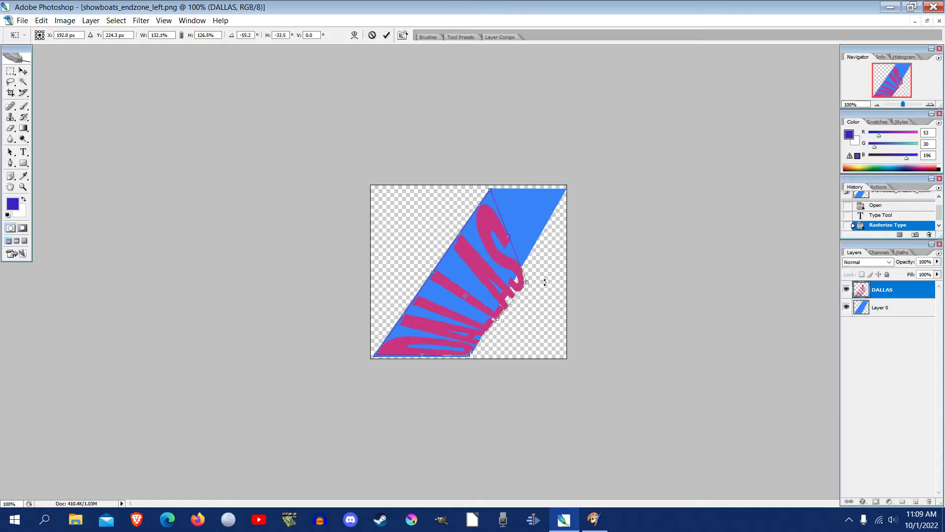
{"action": "left_click_drag", "start_coordinate": [527, 285], "coordinate": [564, 193]}
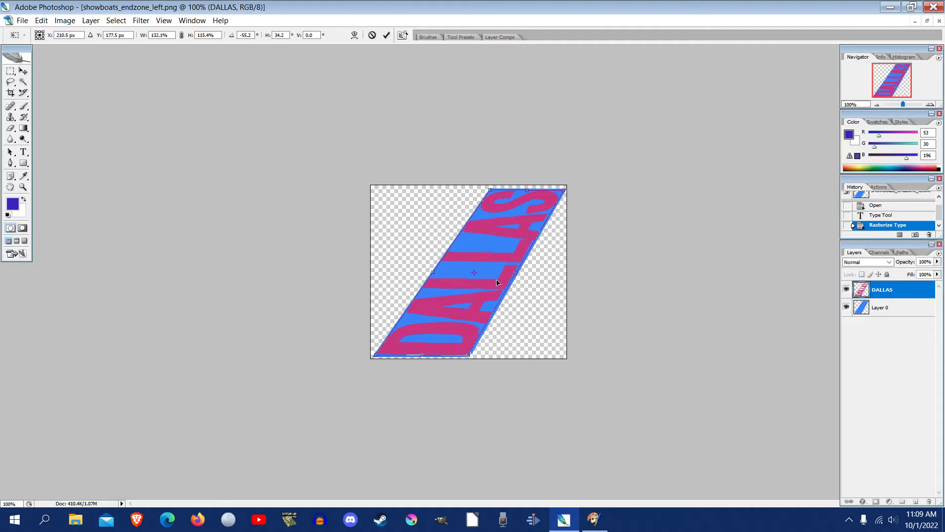
Pull all four edges of the DALLAS lettering slightly inward, leaving a thin blue border around it, and apply the transform
{"action": "left_click_drag", "start_coordinate": [436, 266], "coordinate": [435, 273]}
{"action": "left_click_drag", "start_coordinate": [529, 191], "coordinate": [527, 194]}
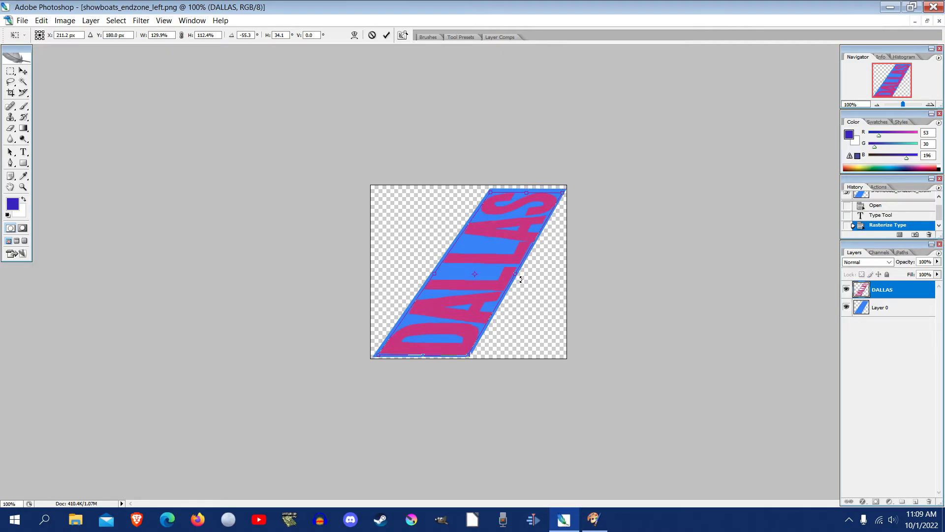
{"action": "left_click_drag", "start_coordinate": [516, 275], "coordinate": [513, 274]}
{"action": "left_click_drag", "start_coordinate": [421, 354], "coordinate": [422, 353]}
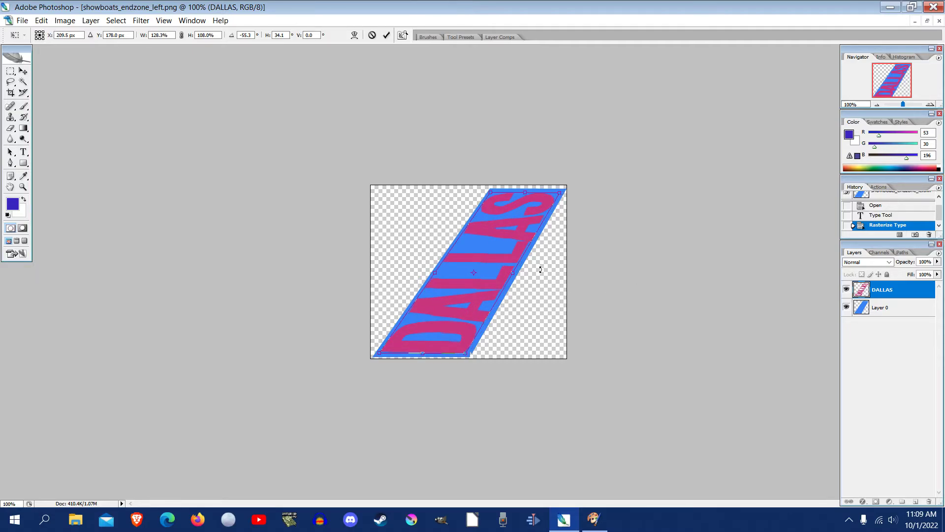
{"action": "left_click", "coordinate": [388, 36]}
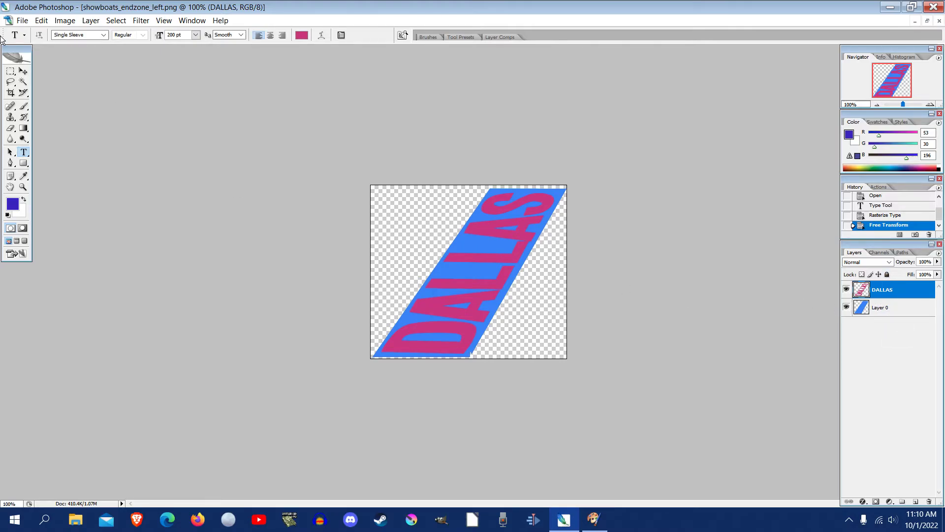
{"action": "left_click", "coordinate": [23, 21]}
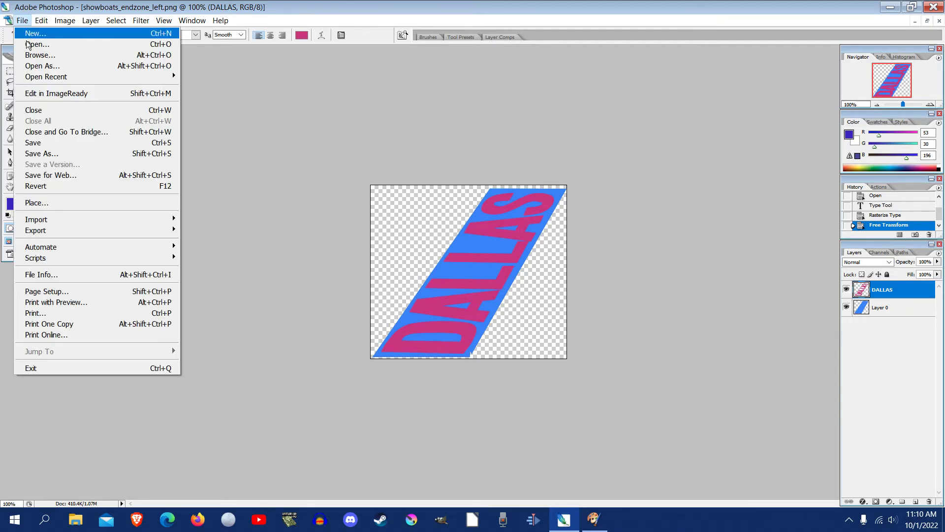
{"action": "left_click", "coordinate": [57, 153]}
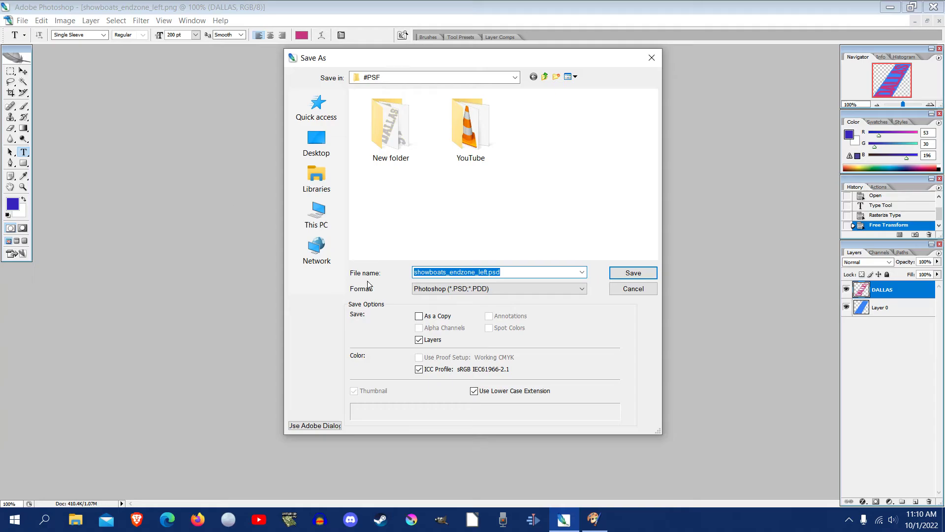
{"action": "left_click", "coordinate": [444, 290]}
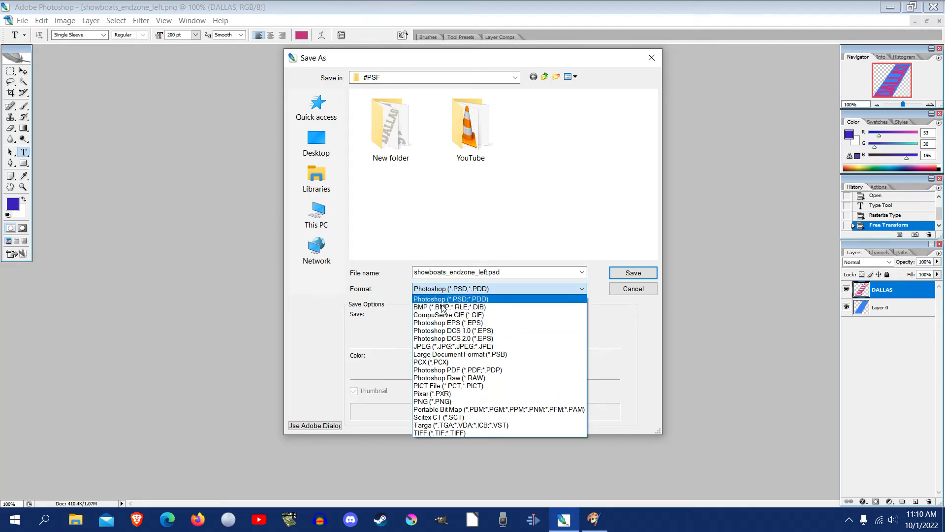
{"action": "left_click", "coordinate": [447, 402]}
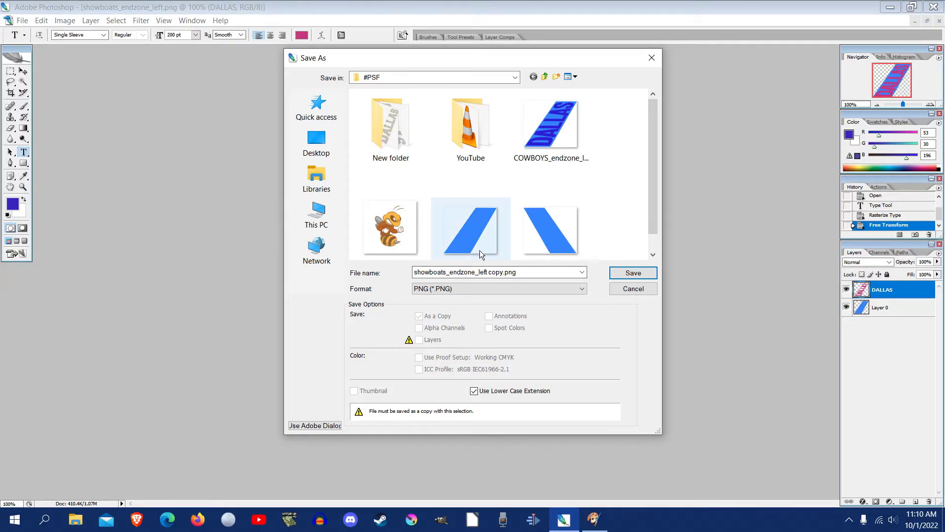
{"action": "left_click", "coordinate": [436, 276]}
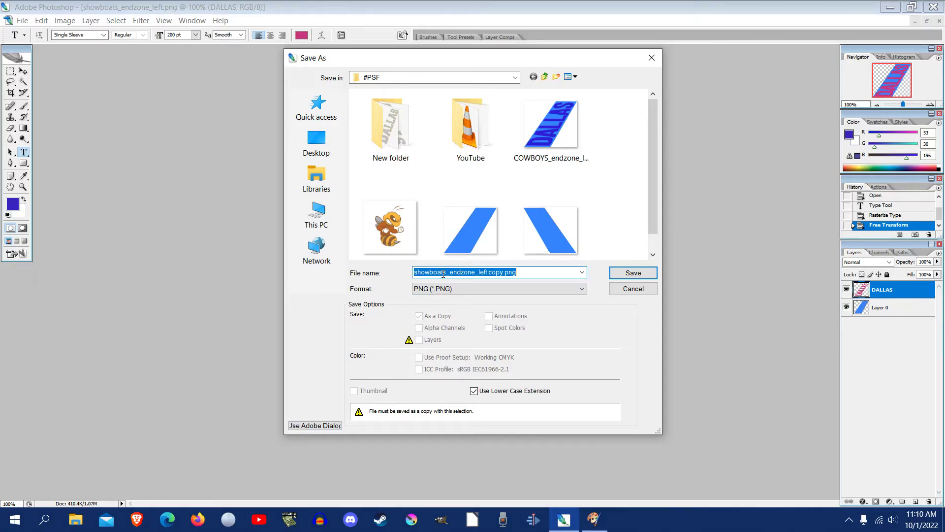
{"action": "left_click_drag", "start_coordinate": [443, 274], "coordinate": [406, 274]}
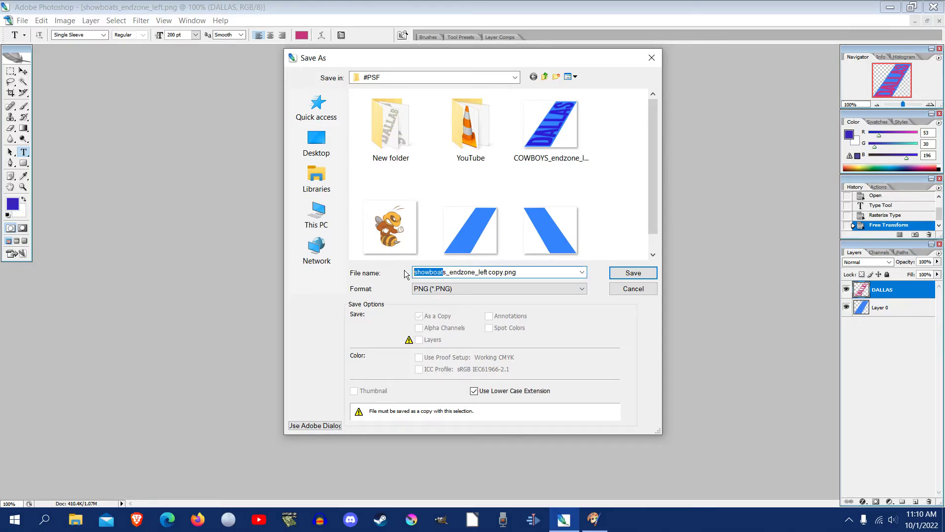
{"action": "key", "text": "BackSpace"}
{"action": "type", "text": "cow"}
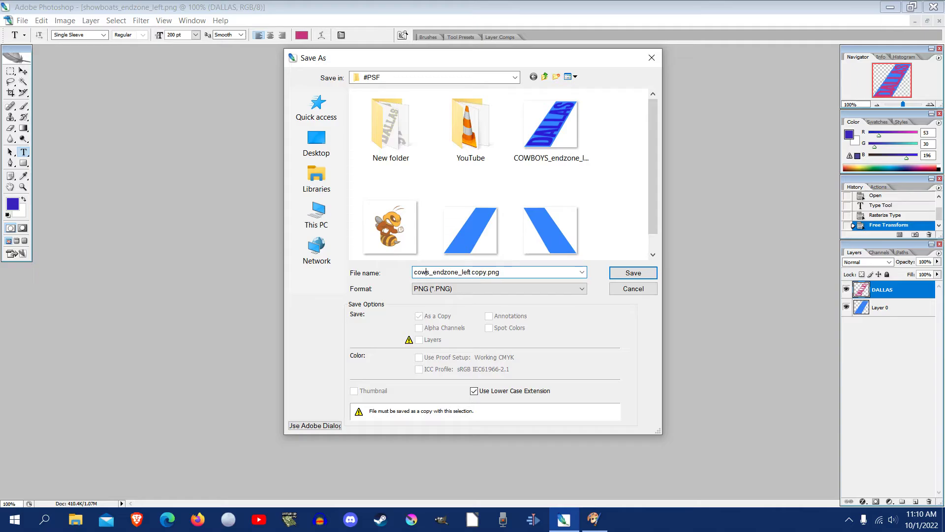
{"action": "type", "text": "pokes"}
{"action": "key", "text": "BackSpace"}
{"action": "key", "text": "BackSpace"}
{"action": "key", "text": "BackSpace"}
{"action": "key", "text": "BackSpace"}
{"action": "key", "text": "BackSpace"}
{"action": "key", "text": "BackSpace"}
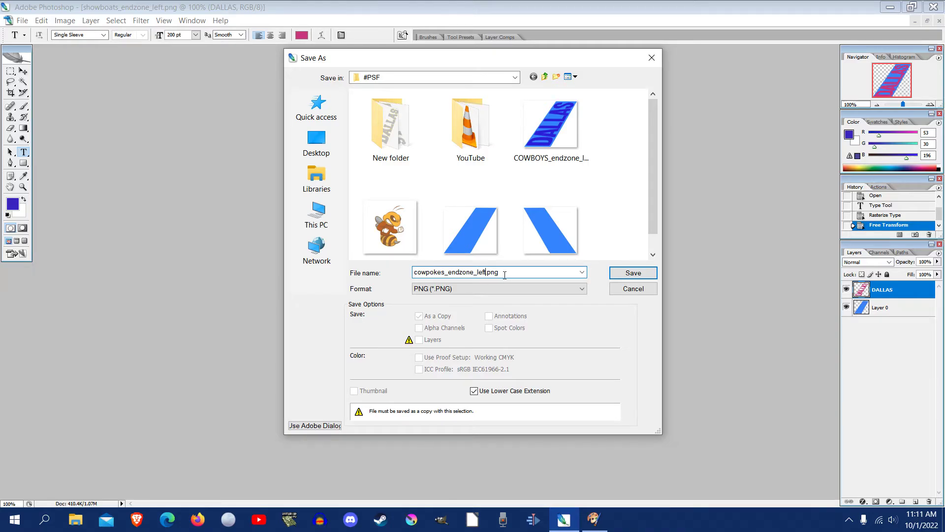
{"action": "left_click", "coordinate": [633, 290]}
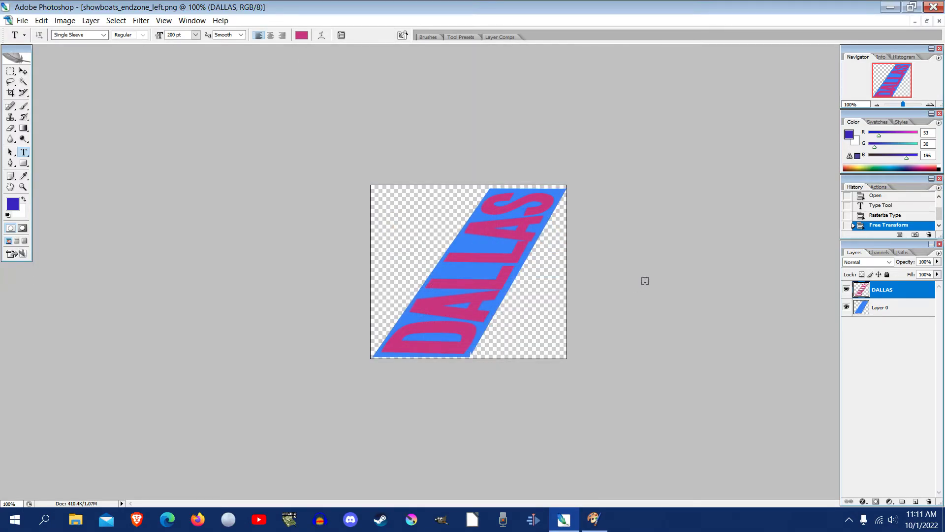
Hide the blue stripe layer and save the DALLAS lettering as cowpokes_endzone_left.png in PNG format with no interlacing
{"action": "left_click", "coordinate": [846, 309]}
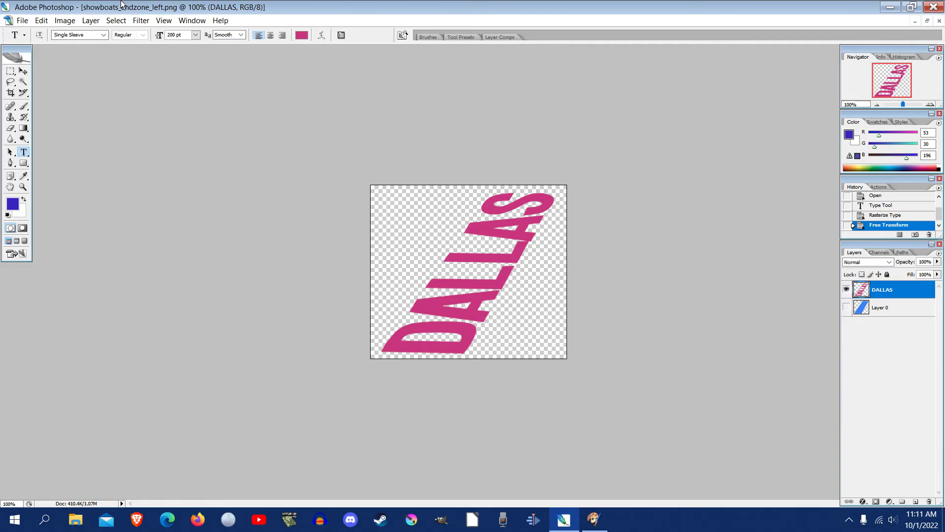
{"action": "left_click", "coordinate": [27, 25]}
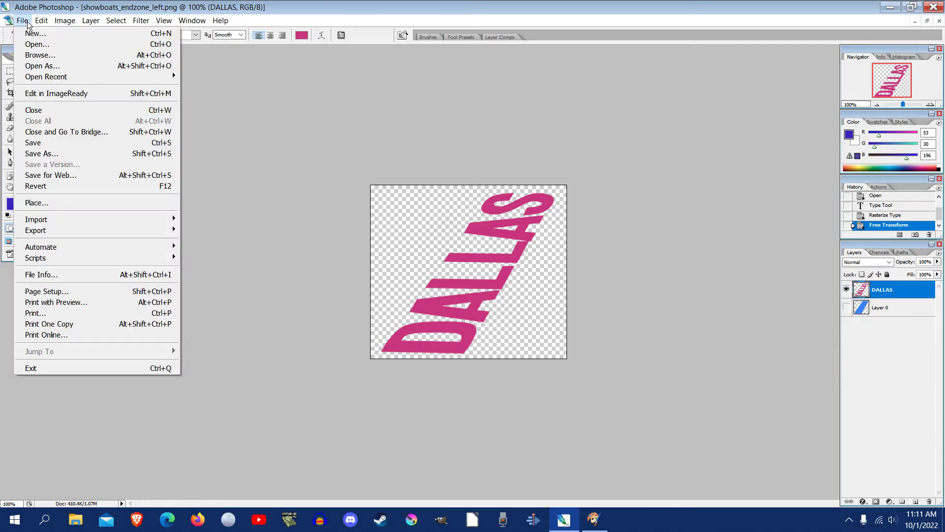
{"action": "left_click", "coordinate": [60, 156]}
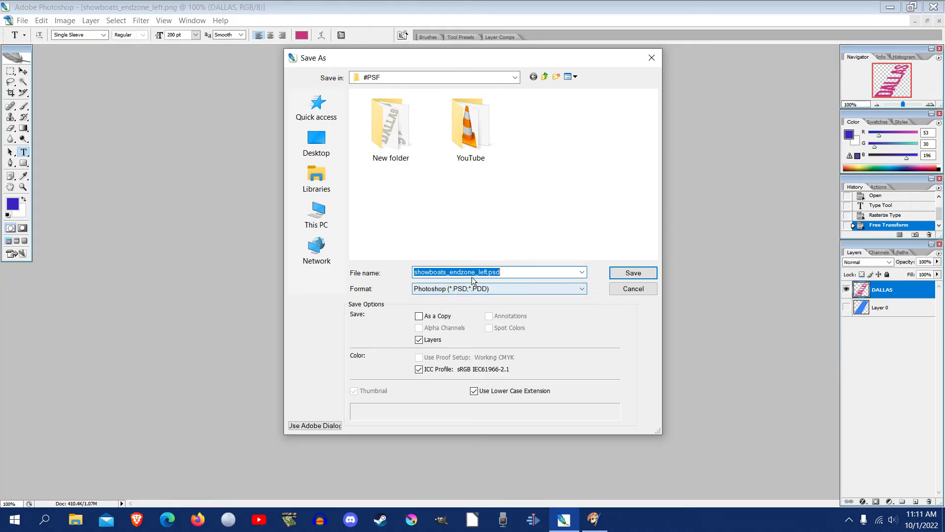
{"action": "left_click", "coordinate": [443, 272]}
{"action": "left_click_drag", "start_coordinate": [443, 272], "coordinate": [359, 266]}
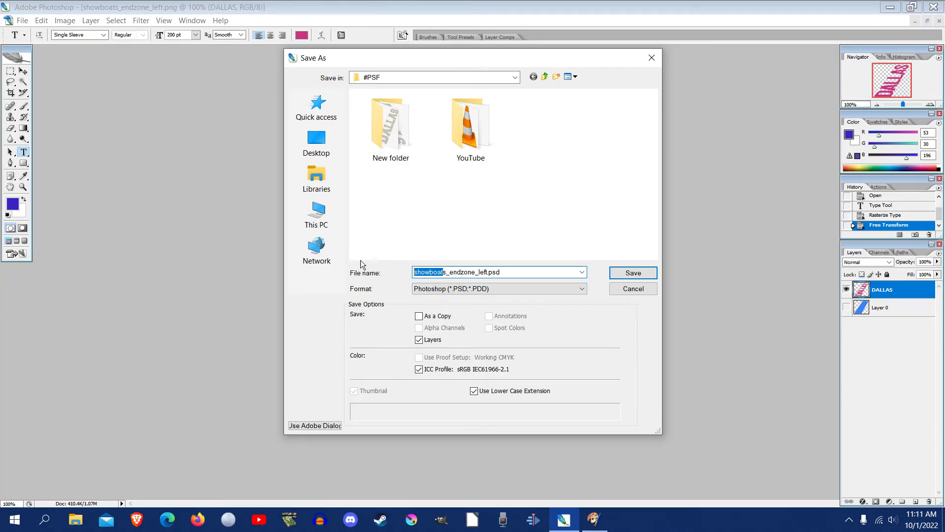
{"action": "type", "text": "cowpoke"}
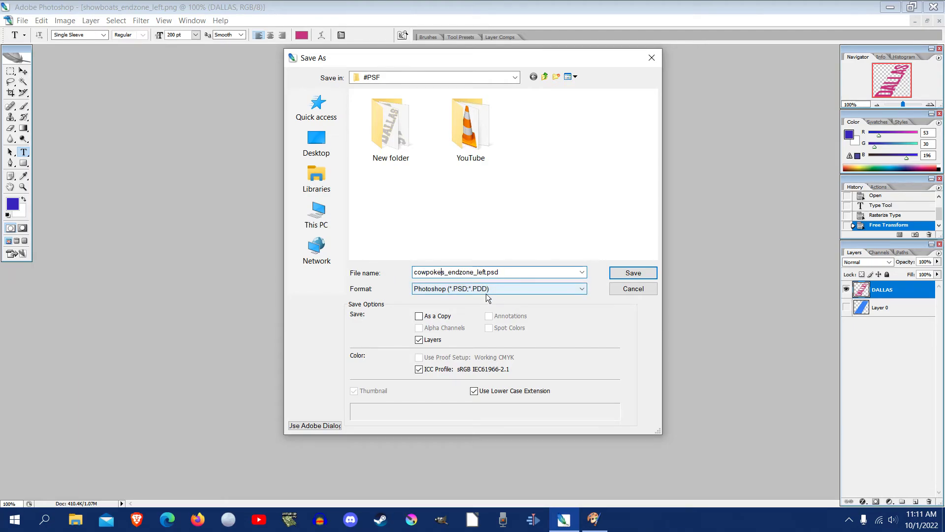
{"action": "left_click", "coordinate": [501, 290]}
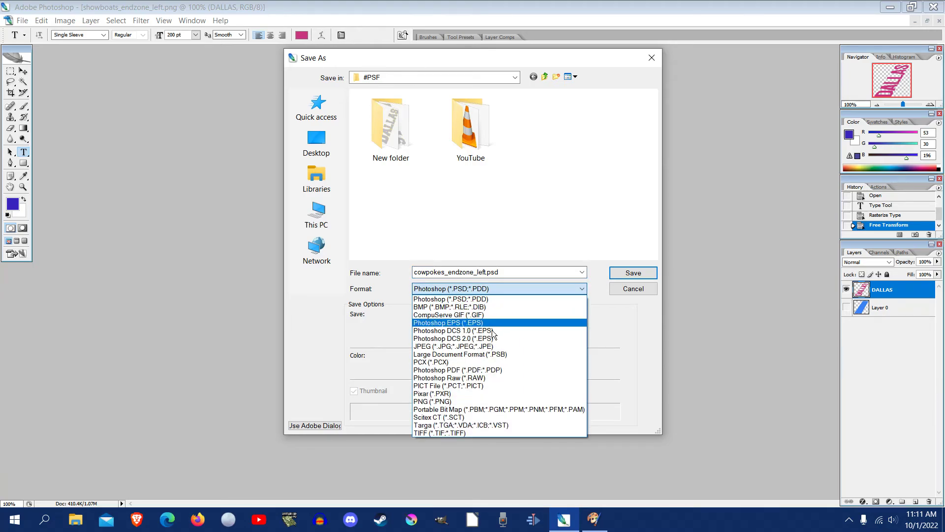
{"action": "left_click", "coordinate": [482, 402]}
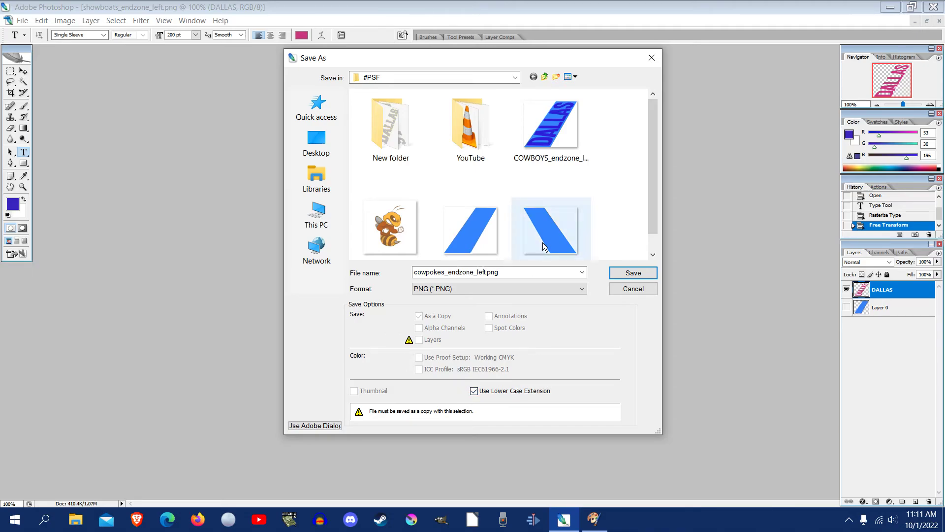
{"action": "left_click", "coordinate": [633, 274]}
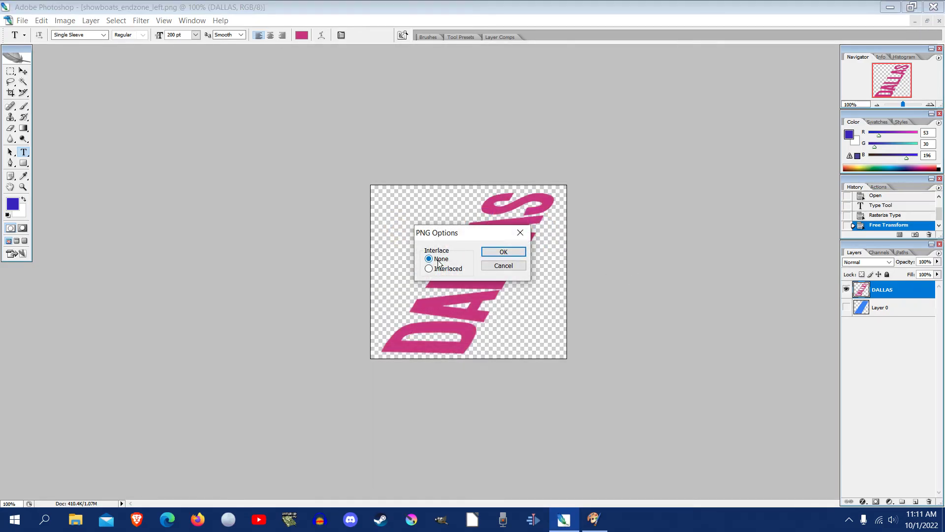
{"action": "left_click", "coordinate": [503, 252]}
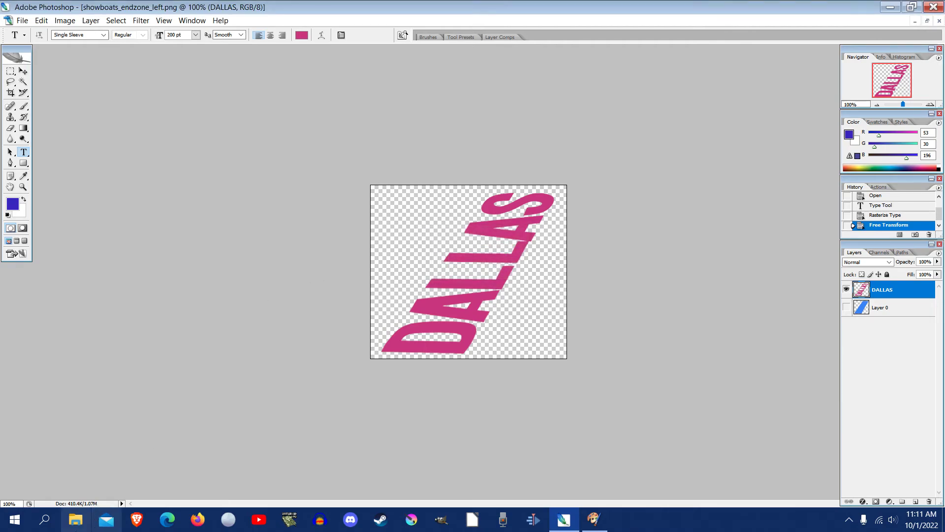
Switch to Adobe Bridge and look through the folder tree, expanding the user's home folder, Documents and psf2023
{"action": "left_click", "coordinate": [22, 21]}
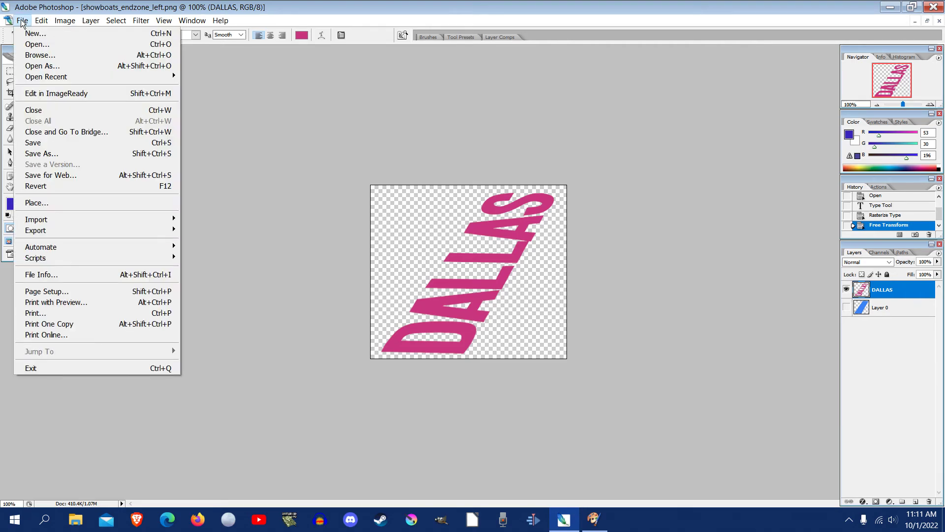
{"action": "left_click", "coordinate": [38, 55]}
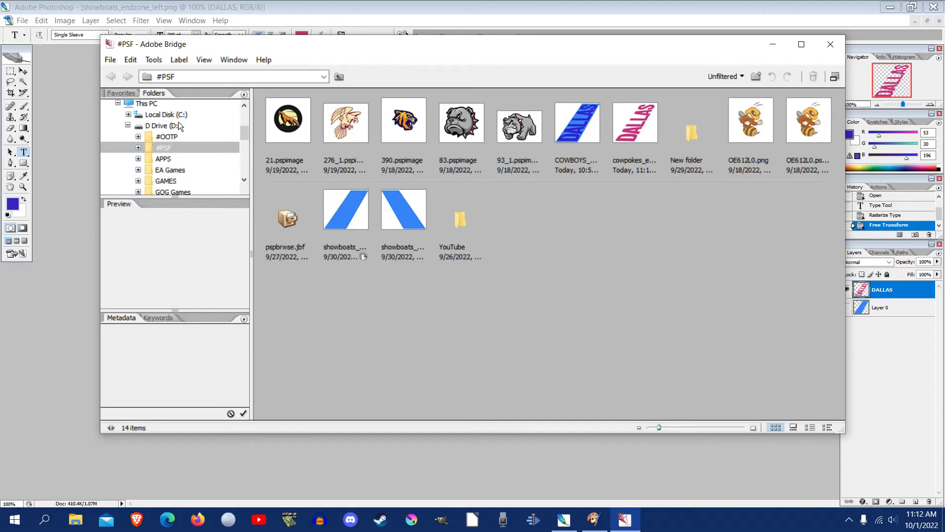
{"action": "left_click_drag", "start_coordinate": [244, 129], "coordinate": [241, 113]}
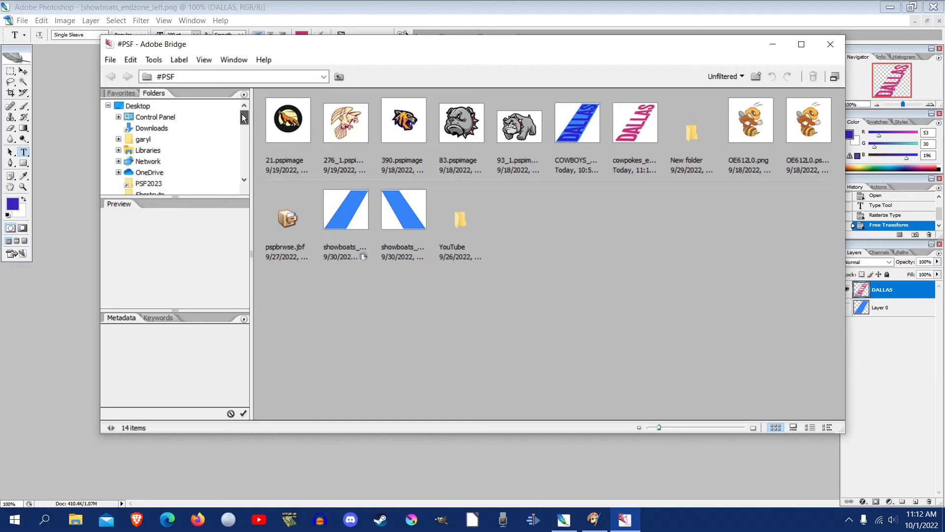
{"action": "scroll", "coordinate": [241, 117], "scroll_direction": "down", "scroll_amount": 3}
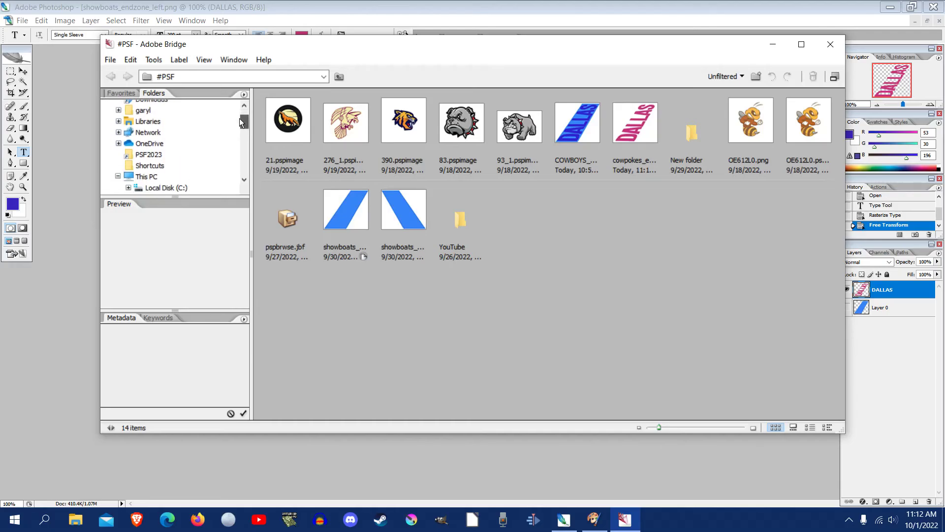
{"action": "left_click", "coordinate": [119, 110]}
{"action": "scroll", "coordinate": [170, 138], "scroll_direction": "down", "scroll_amount": 3}
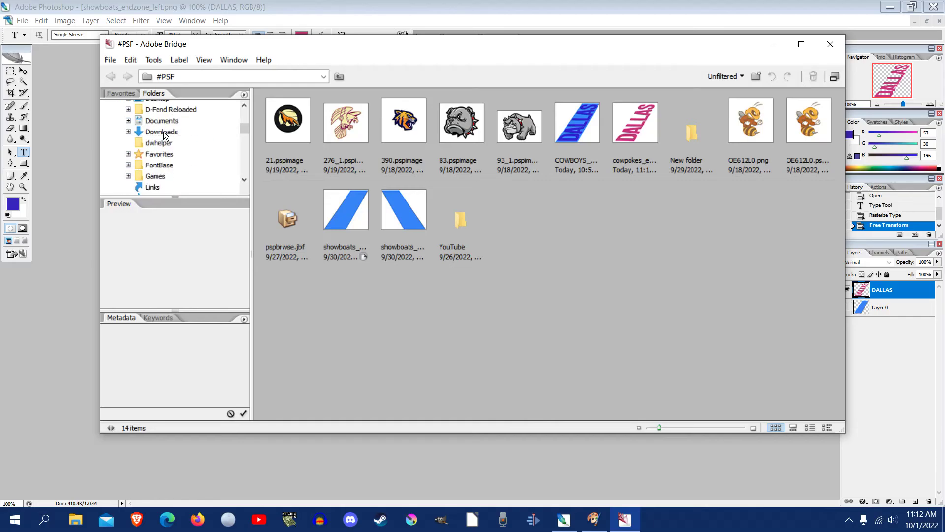
{"action": "left_click", "coordinate": [128, 122]}
{"action": "scroll", "coordinate": [168, 155], "scroll_direction": "down", "scroll_amount": 6}
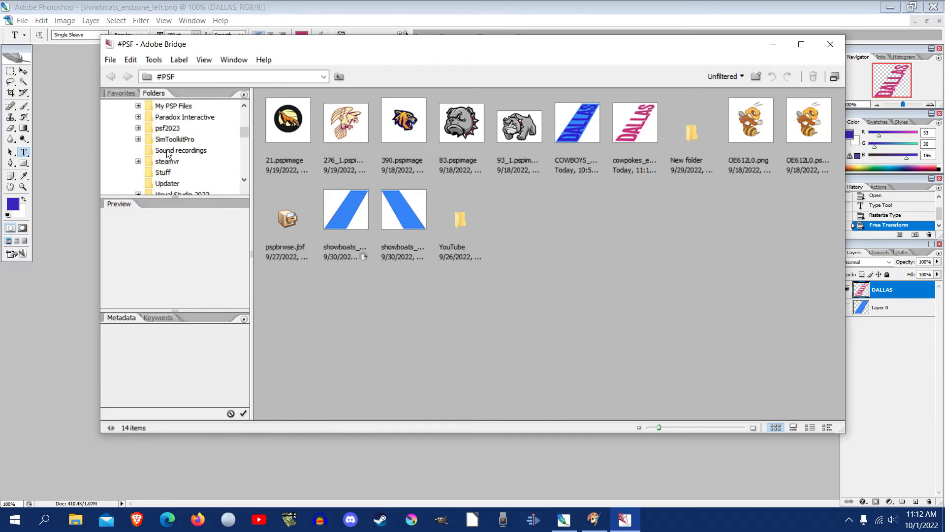
{"action": "scroll", "coordinate": [165, 129], "scroll_direction": "up", "scroll_amount": 1}
{"action": "left_click", "coordinate": [138, 128]}
{"action": "scroll", "coordinate": [171, 153], "scroll_direction": "down", "scroll_amount": 1}
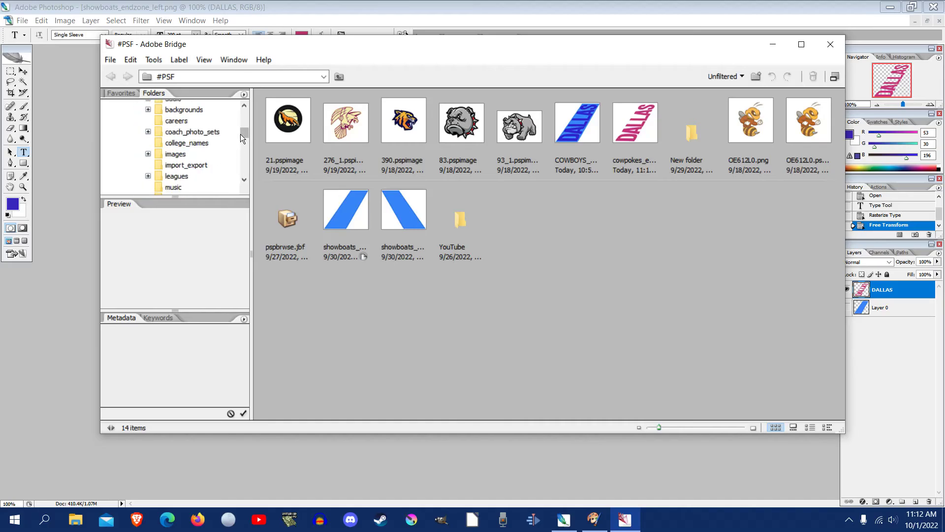
{"action": "left_click_drag", "start_coordinate": [240, 131], "coordinate": [238, 156]}
Select the #PSF folder on the D drive and open the saved cowpokes_endzone_left.png in Photoshop
{"action": "left_click", "coordinate": [182, 137]}
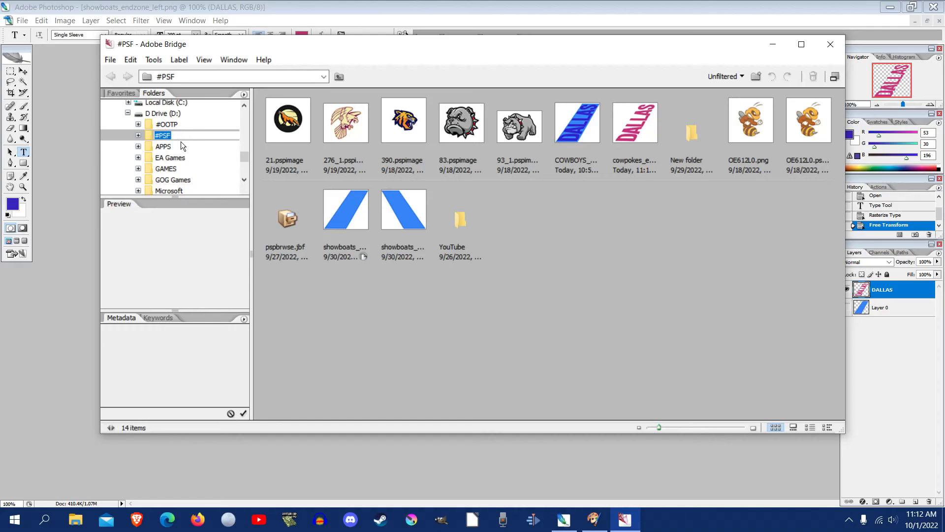
{"action": "left_click", "coordinate": [151, 135]}
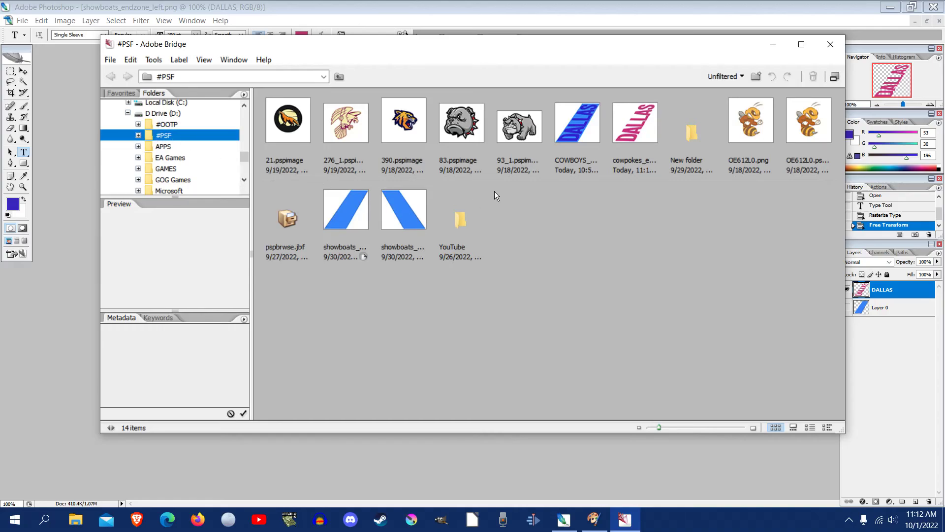
{"action": "double_click", "coordinate": [623, 128]}
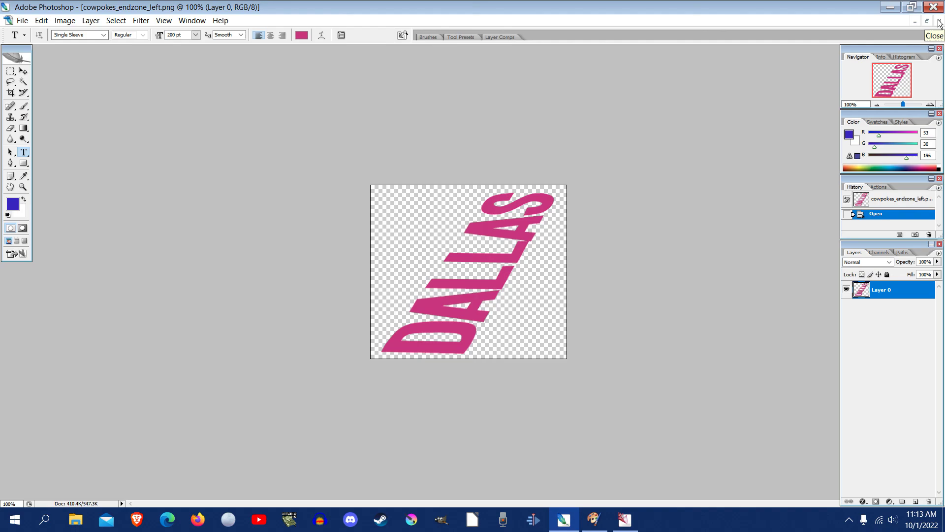
{"action": "key", "text": "alt+z"}
{"action": "left_click", "coordinate": [460, 156]}
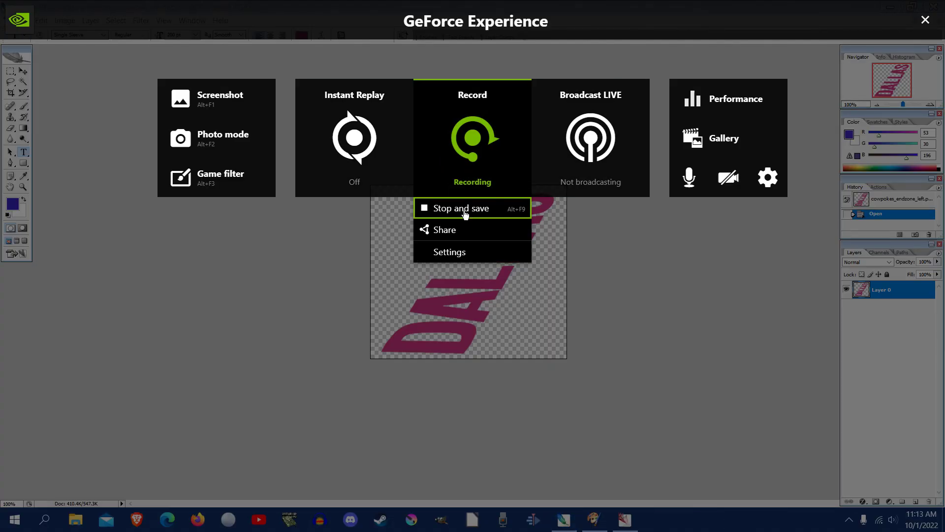